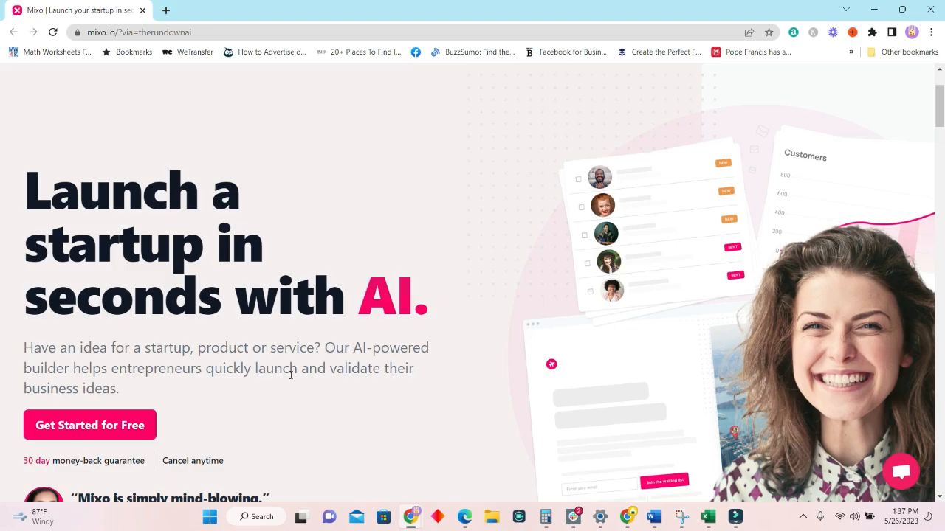
Look through the Mixo homepage, covering the AI-powered launcher and customer feedback sections
scroll(455, 320, down, 1)
scroll(325, 358, down, 1)
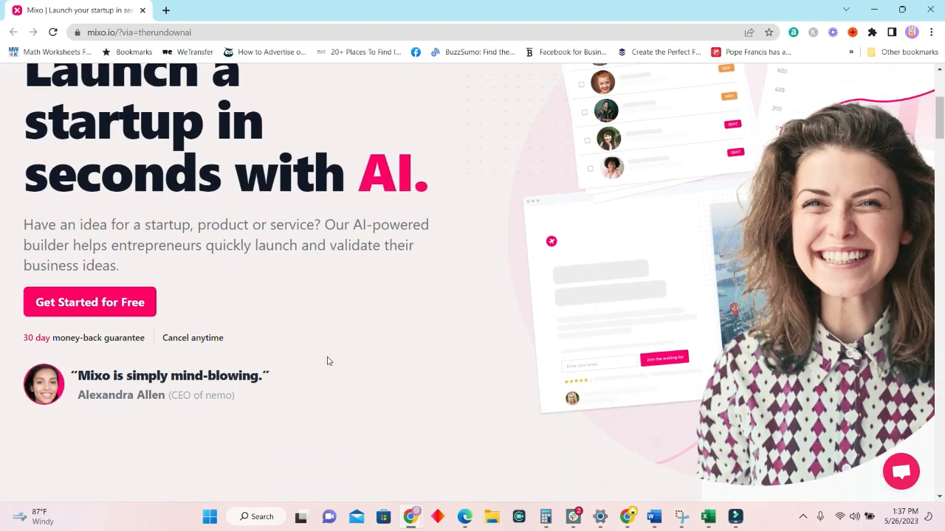
scroll(330, 360, down, 5)
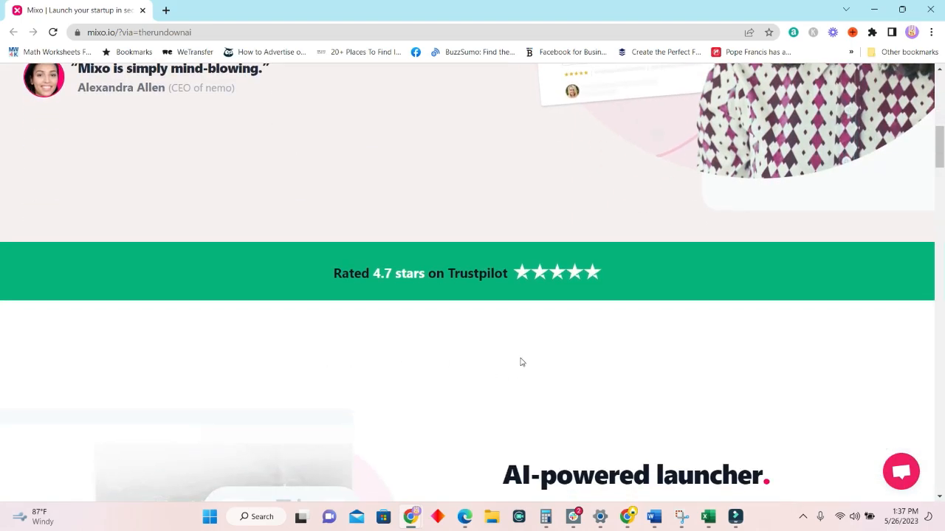
scroll(520, 362, down, 5)
scroll(574, 316, up, 1)
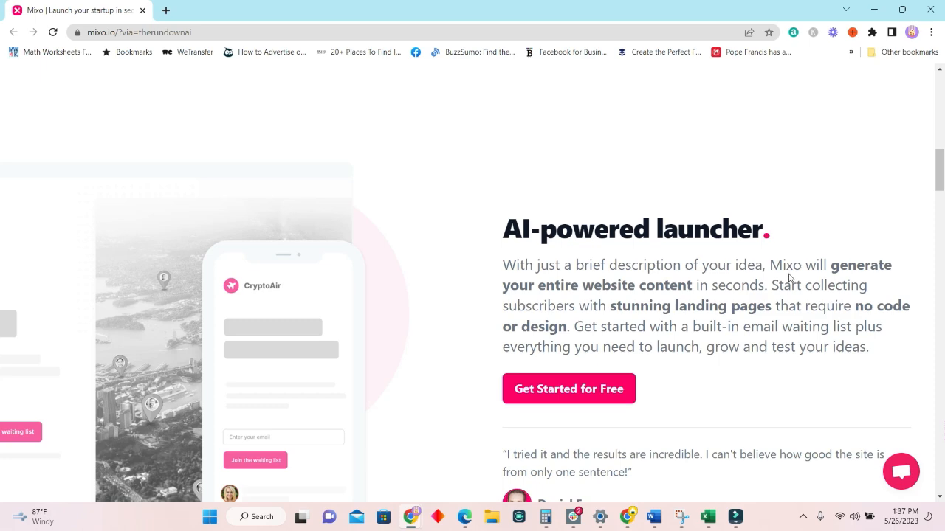
scroll(722, 347, down, 1)
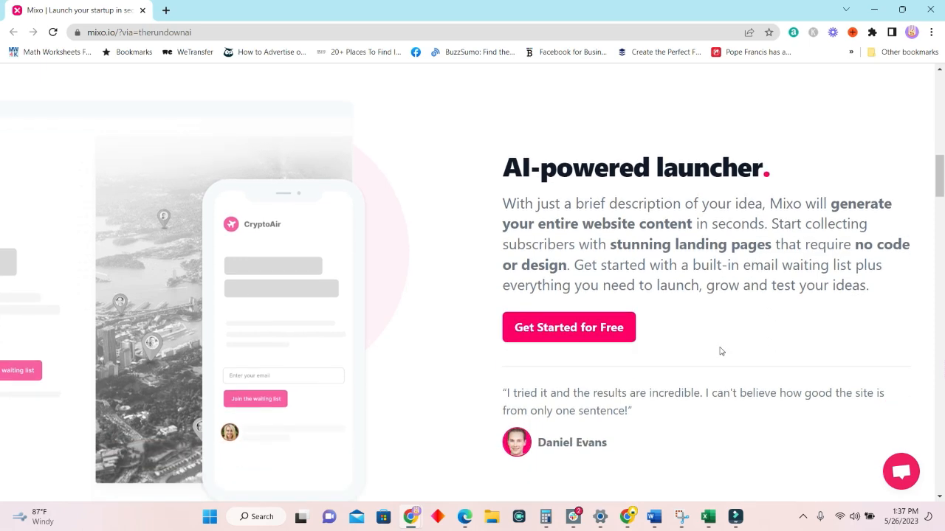
scroll(721, 352, down, 10)
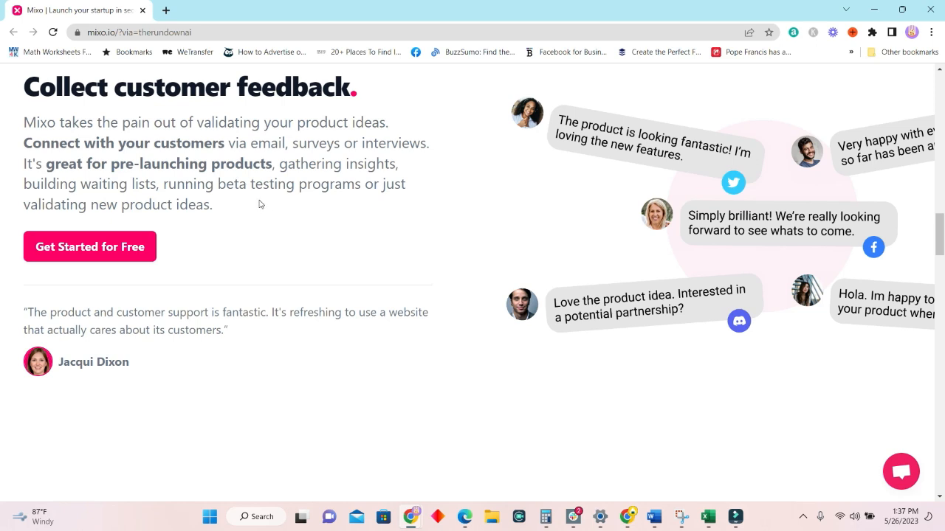
scroll(327, 302, down, 5)
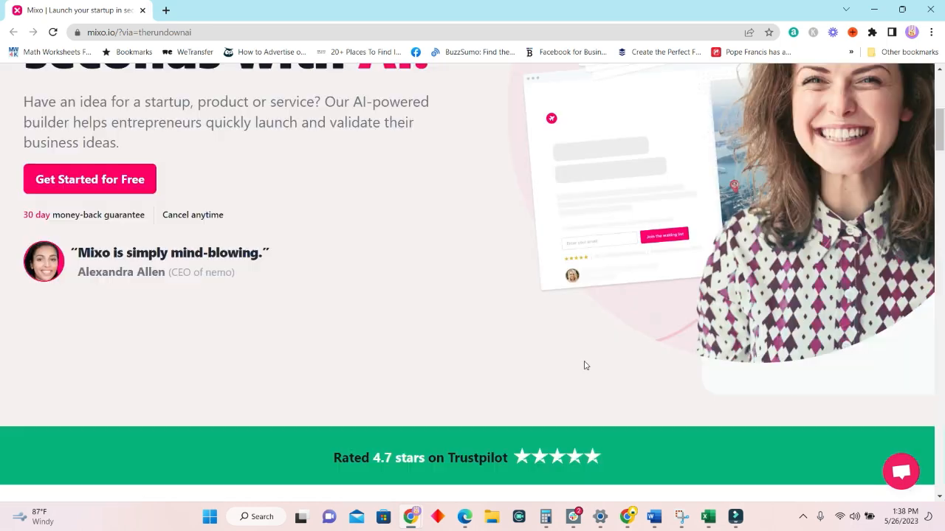
scroll(586, 365, up, 5)
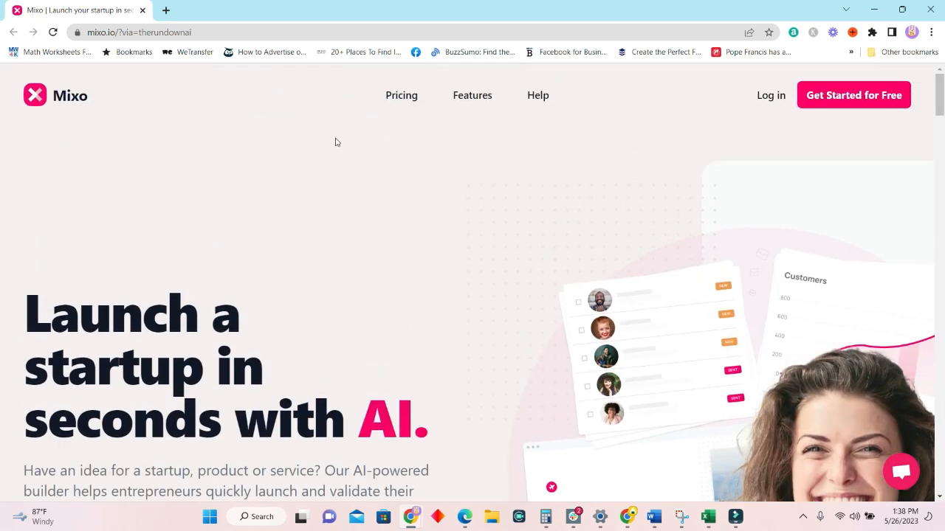
Compare the Basic and Pro plans' features and prices under monthly and annual billing, and return to the homepage
click(403, 96)
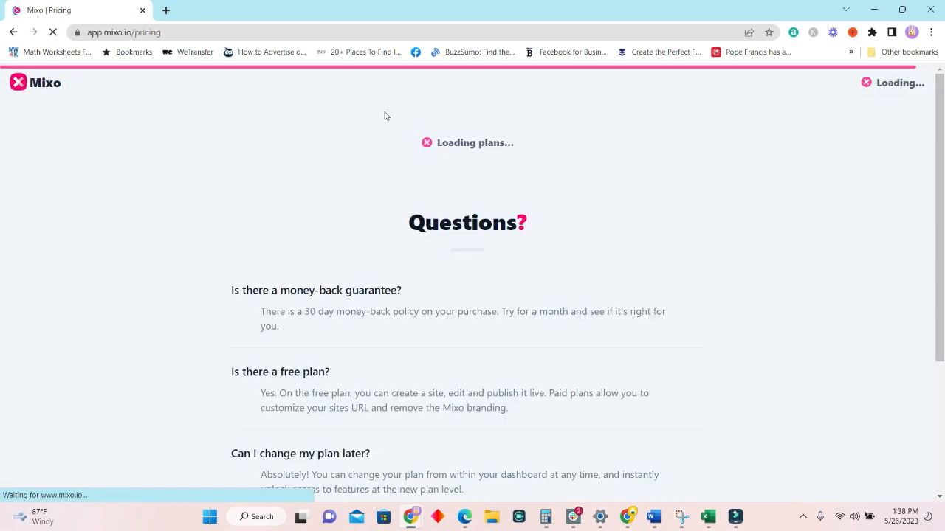
scroll(443, 273, down, 3)
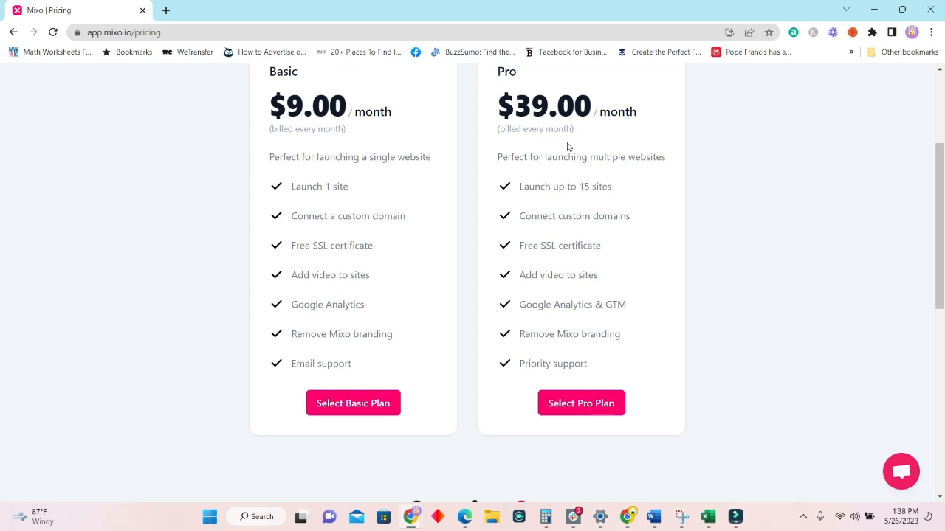
scroll(580, 195, up, 1)
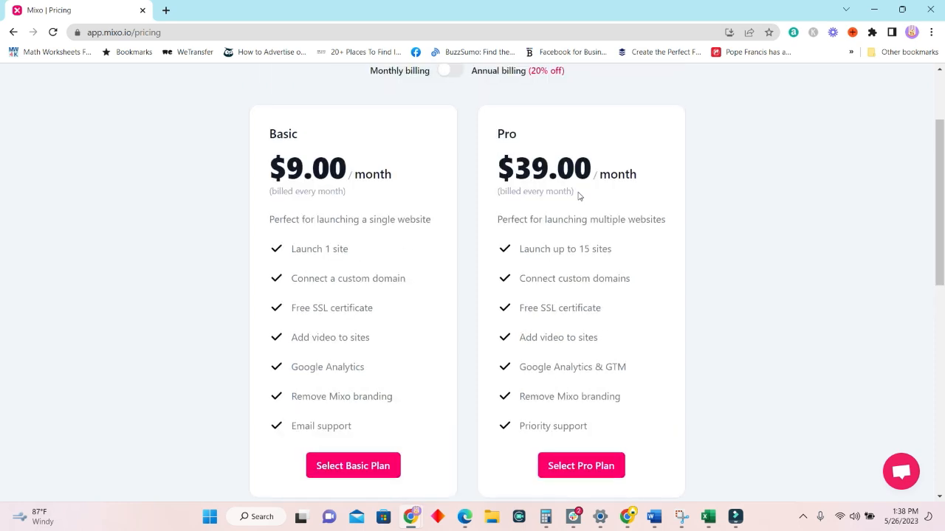
scroll(549, 181, up, 1)
click(448, 131)
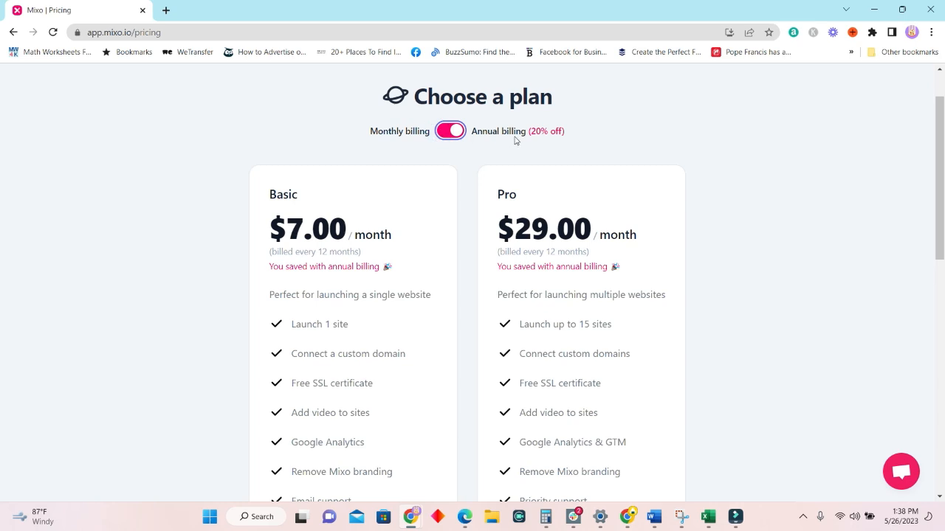
scroll(361, 221, down, 2)
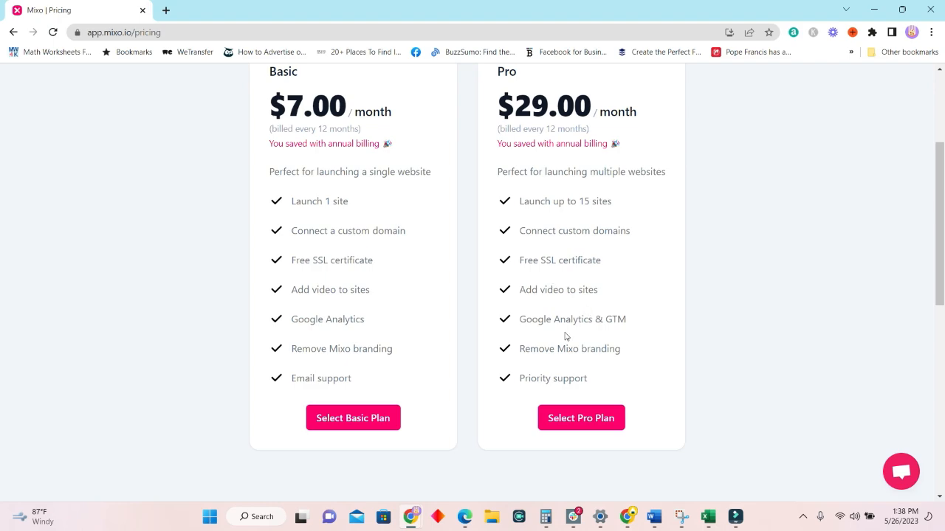
scroll(440, 265, up, 3)
key(alt+Left)
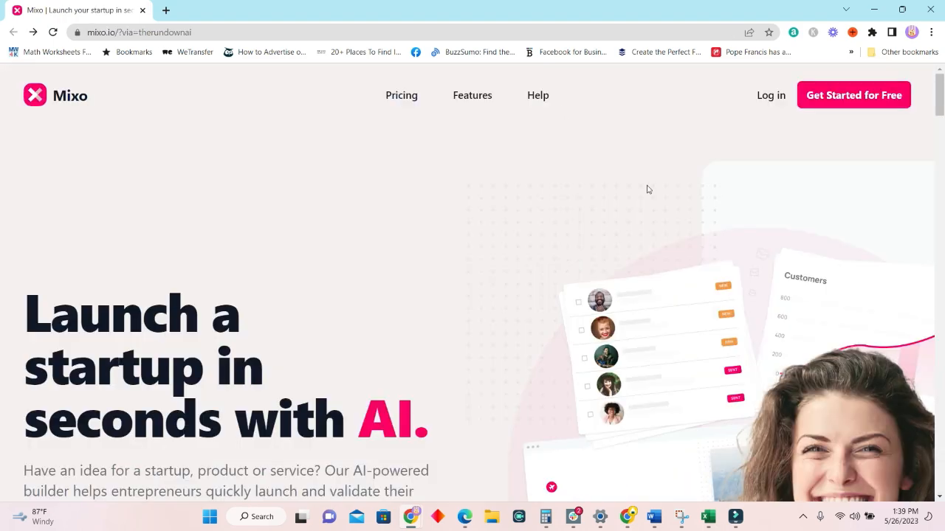
Start a free site and paste the Entrepreneur's Chronicle description from the ChatGPT response as the startup idea
scroll(499, 254, down, 3)
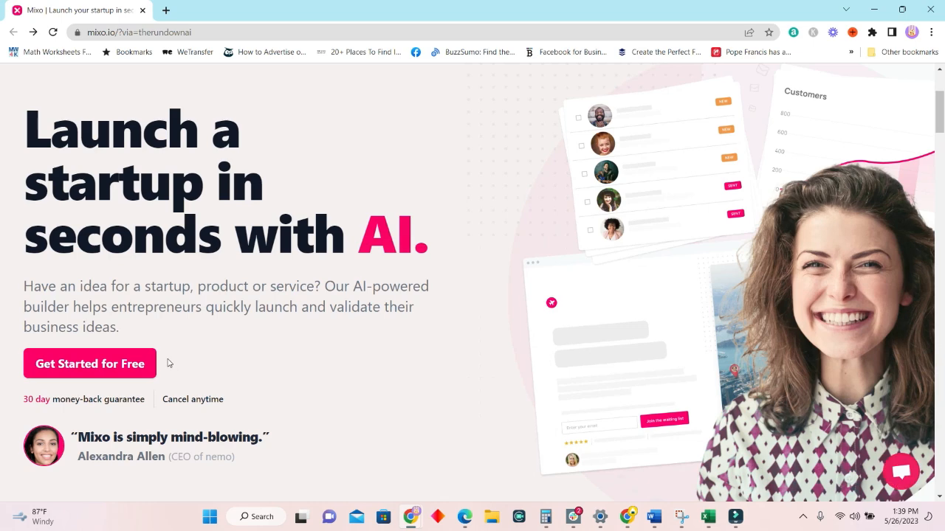
click(144, 365)
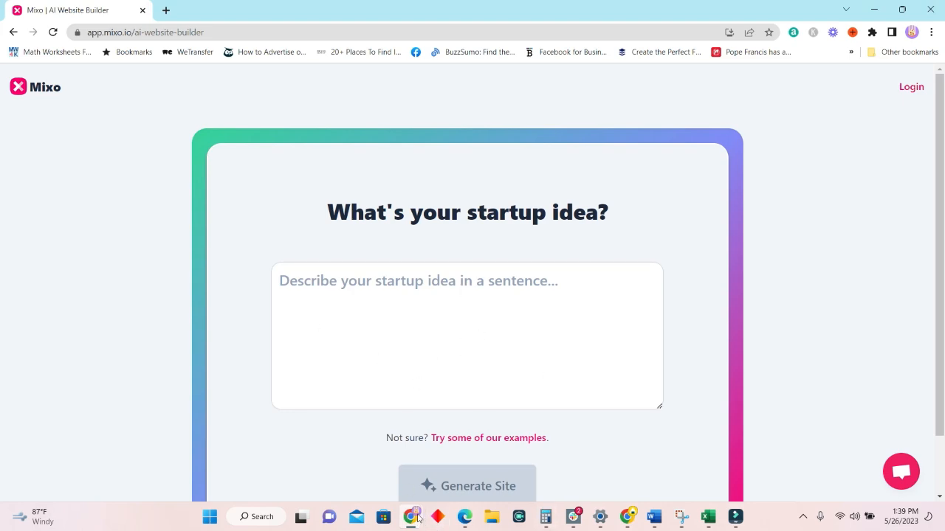
mouse_move(415, 520)
click(305, 477)
key(alt+Tab)
click(360, 319)
text(Entrepreneur's Chronicle," a revolutionary startup business catering to the needs of entrepreneurs in the digital world. We specialize in creating and selling high-quality journals specifically design)
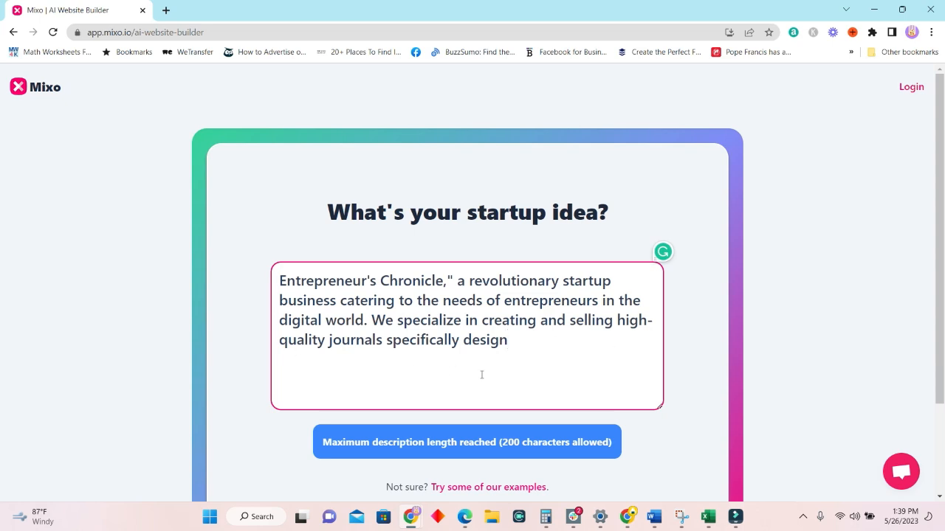
Replace the idea text after "Entrepreneur's Chronicle," with the ChatGPT sentence running from "We specialize in creating" to "selling printables and digital files."
scroll(480, 373, down, 3)
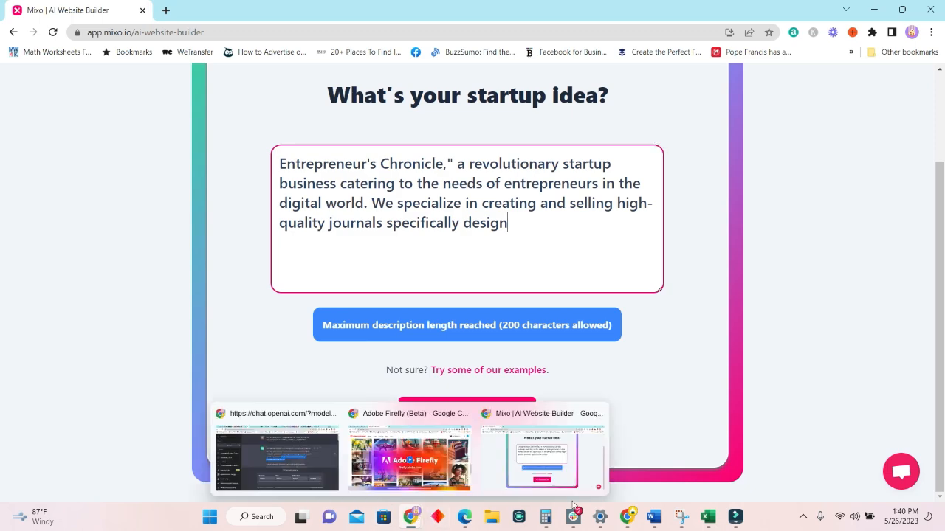
click(409, 516)
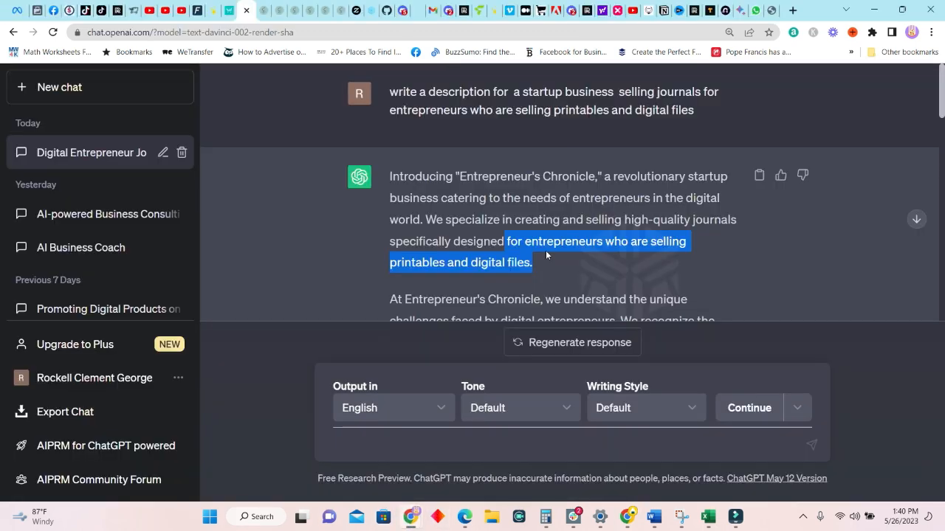
click(545, 256)
drag(426, 220, 537, 265)
key(ctrl+c)
mouse_move(411, 516)
click(531, 468)
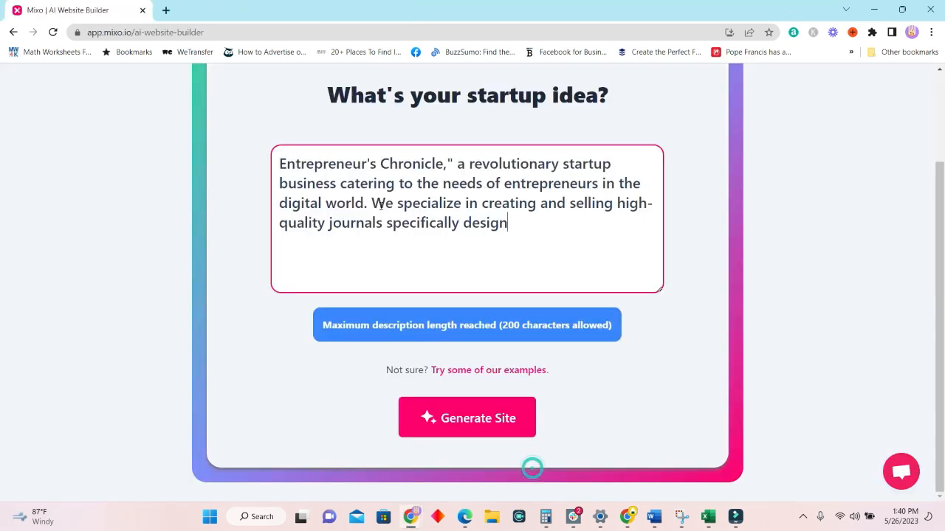
drag(457, 164, 510, 224)
key(ctrl+v)
click(474, 277)
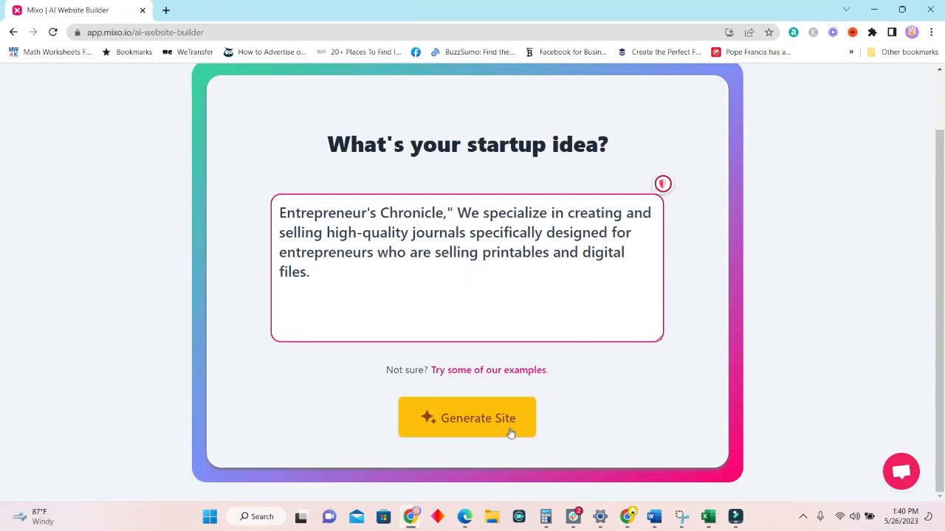
Generate the site from the startup idea and review the sections of the generated page
click(471, 417)
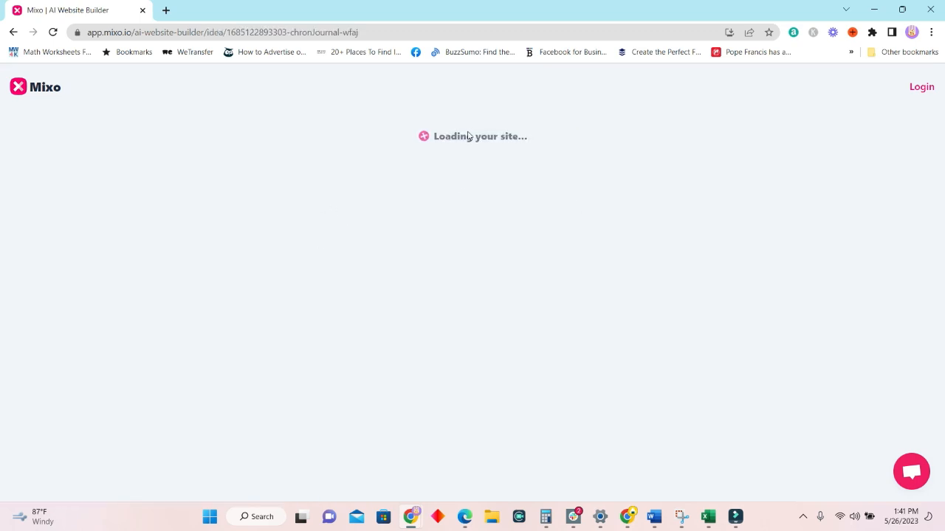
scroll(504, 331, down, 2)
scroll(505, 330, down, 2)
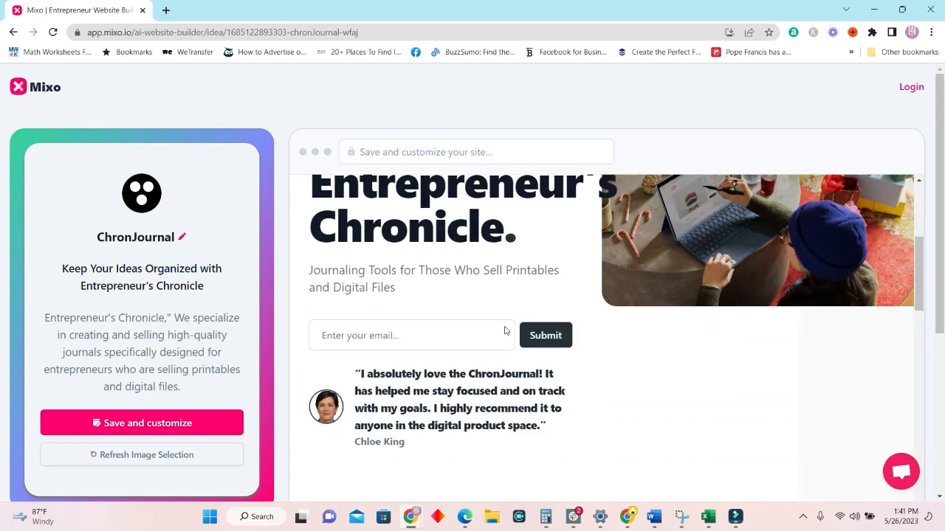
scroll(504, 327, down, 8)
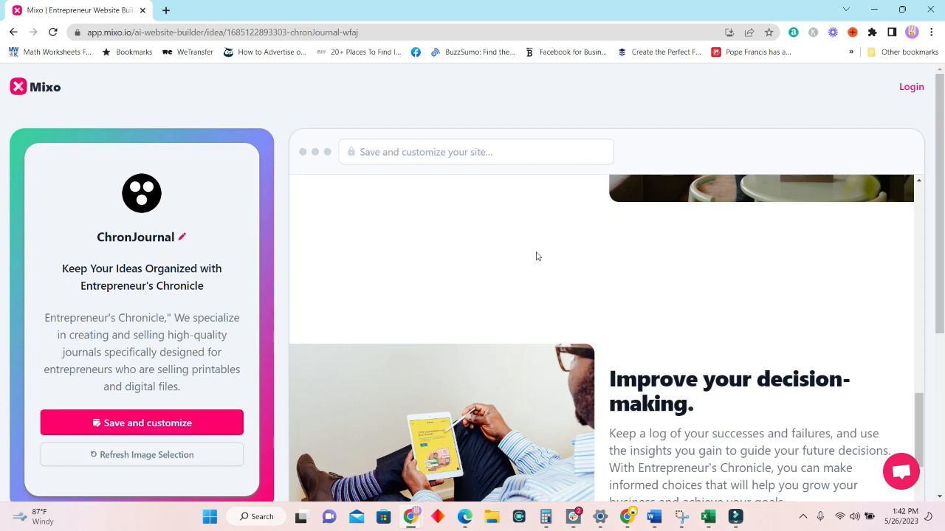
scroll(598, 348, down, 4)
scroll(600, 348, up, 4)
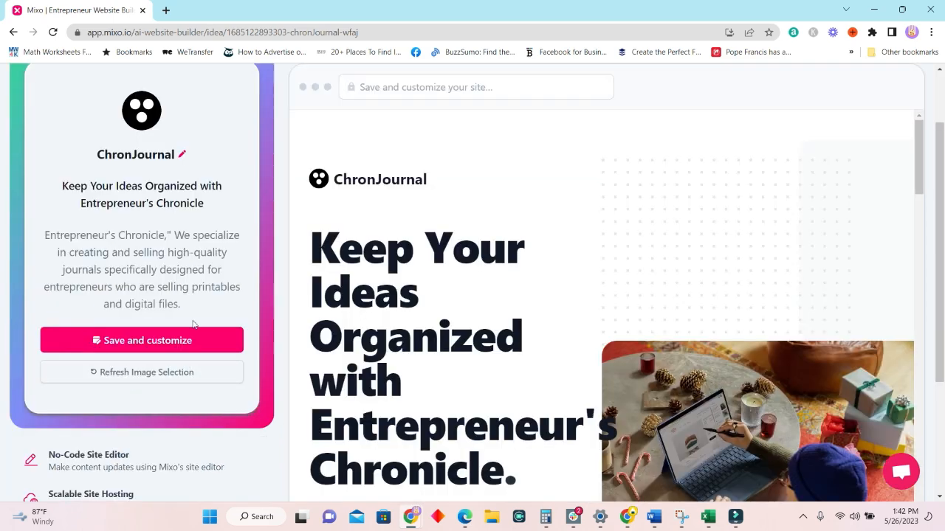
Refresh the generated site's image selection twice, checking the new images throughout the page preview each time
scroll(192, 342, down, 2)
scroll(192, 344, up, 2)
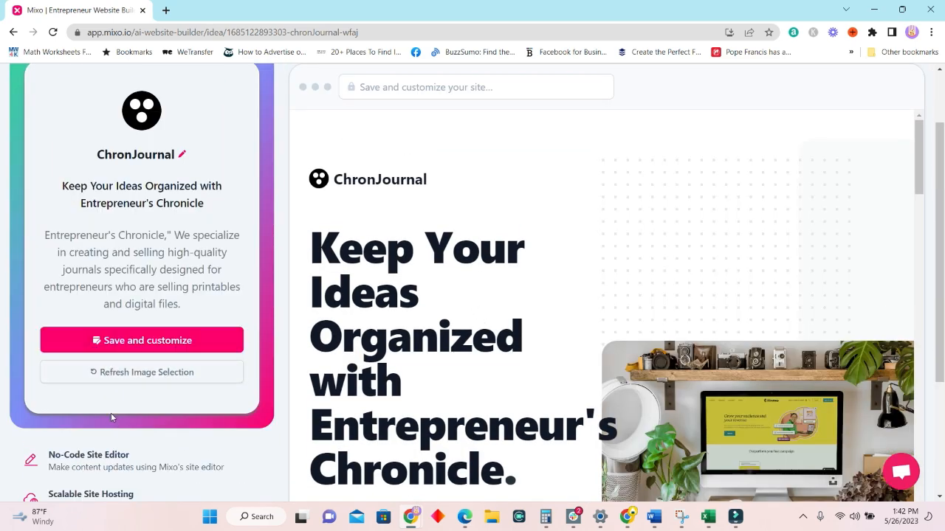
scroll(494, 305, down, 3)
scroll(671, 348, down, 3)
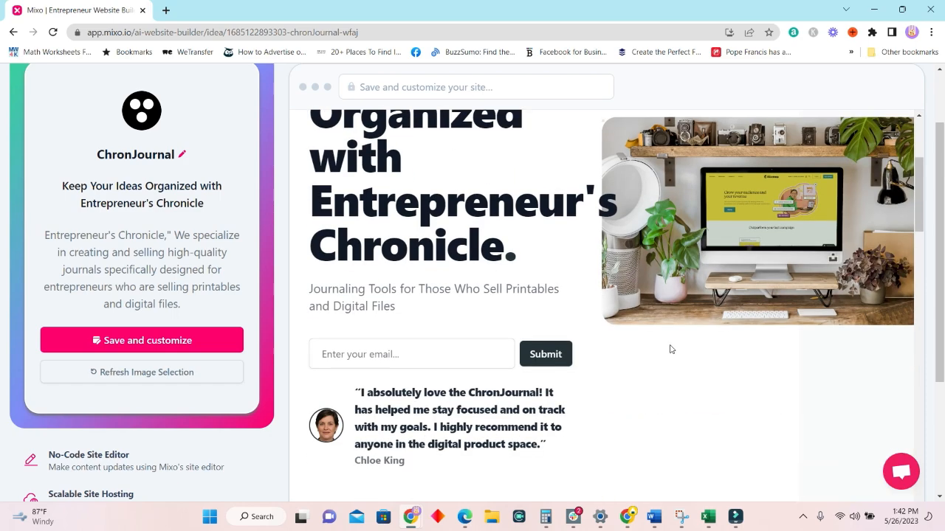
scroll(682, 358, down, 10)
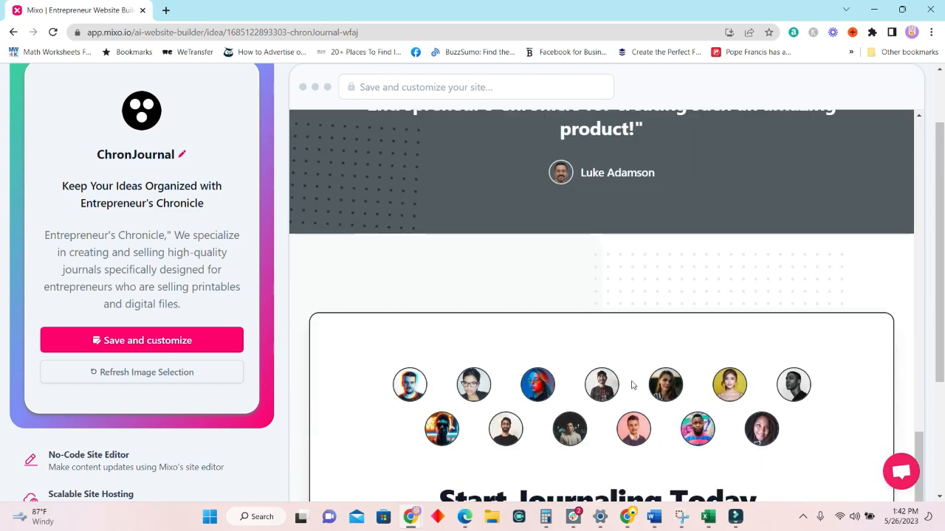
scroll(613, 373, down, 5)
click(162, 311)
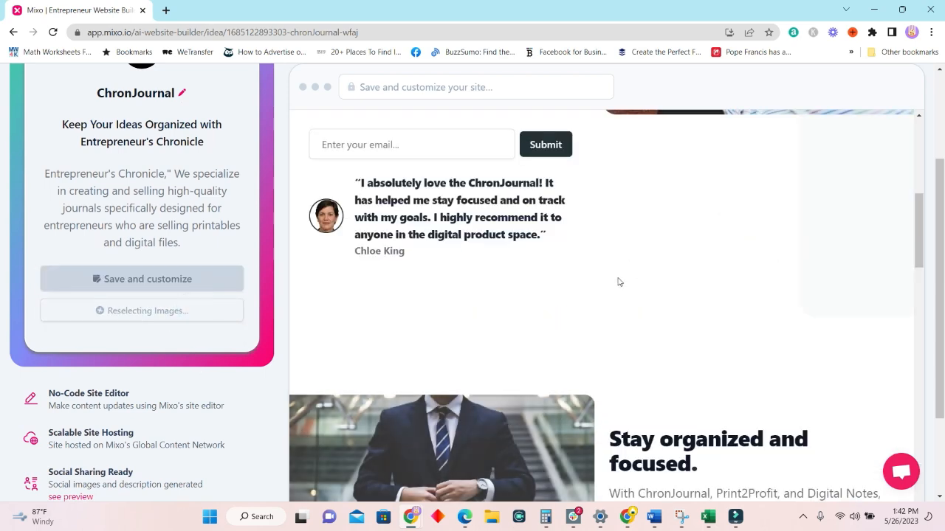
scroll(738, 347, down, 6)
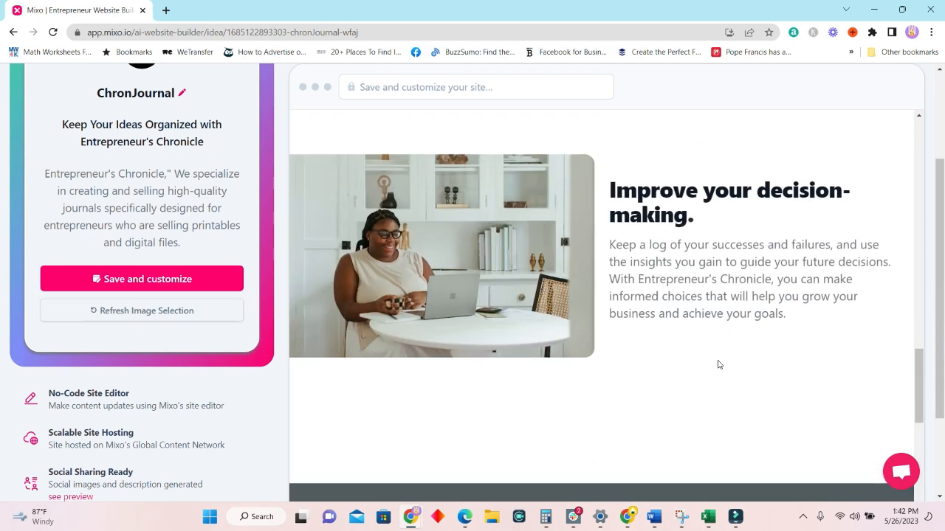
scroll(723, 366, down, 4)
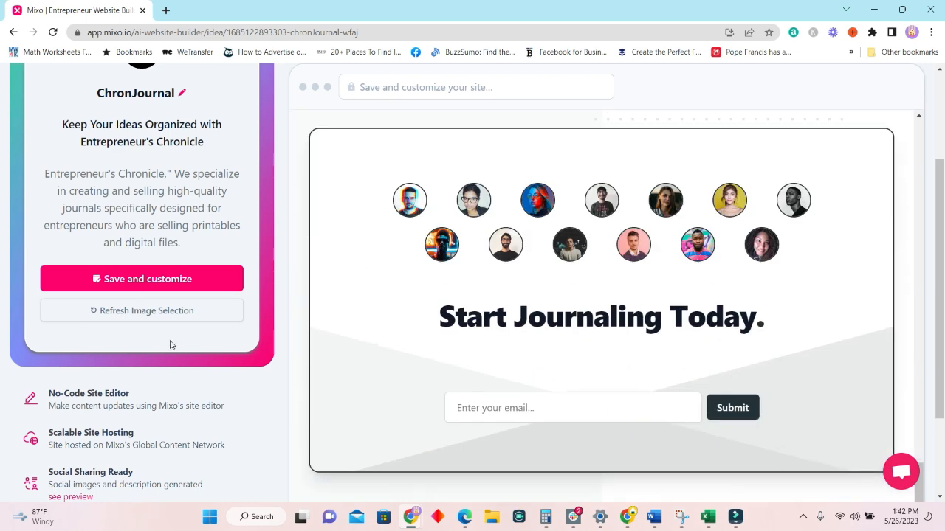
Register an account for saving the site with first name, email and password, and dismiss the saved-passwords warning
click(158, 284)
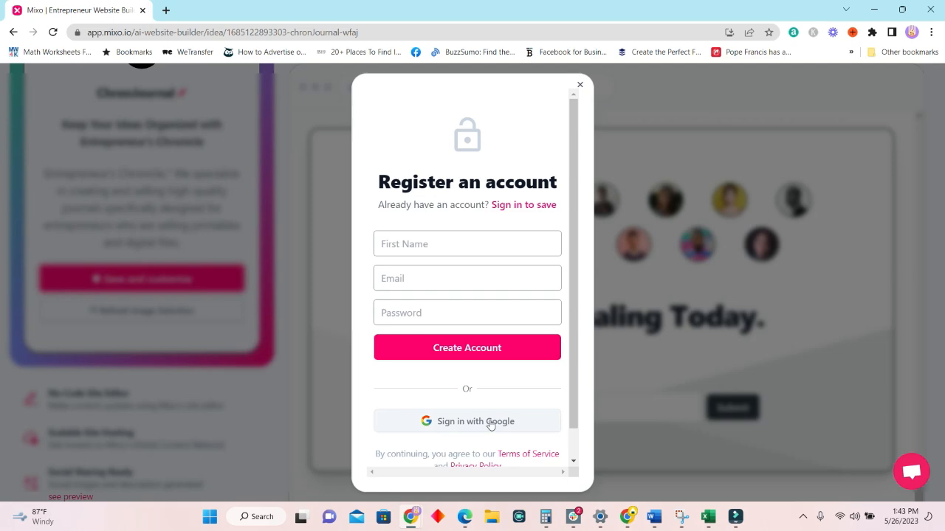
scroll(490, 424, down, 1)
click(451, 209)
text(rockell)
click(451, 256)
click(451, 293)
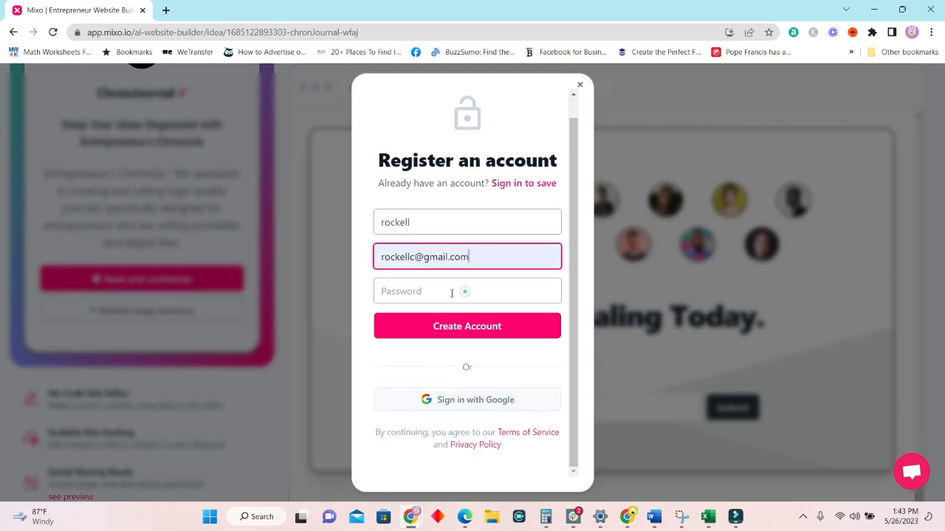
click(451, 293)
text(••••••)
click(468, 327)
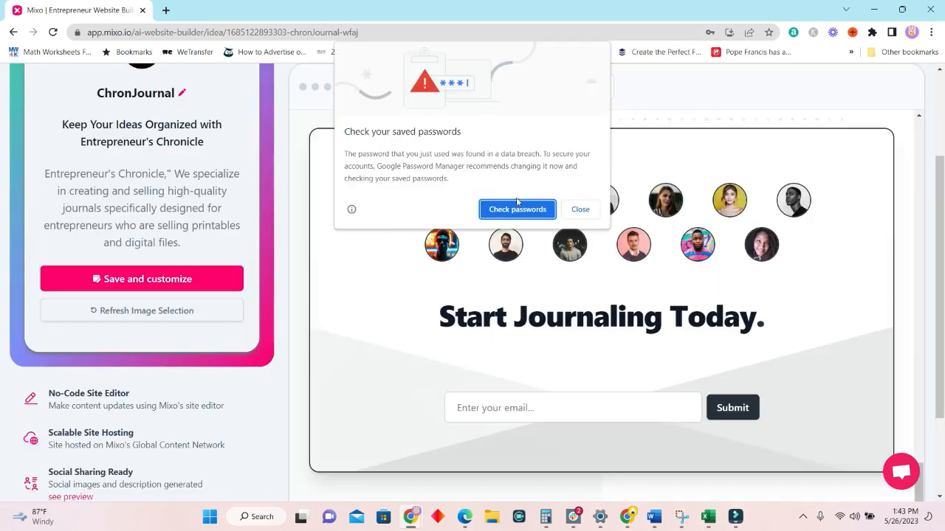
click(580, 210)
Save the generated ChronJournal site to the account and look it over in the site editor
click(141, 279)
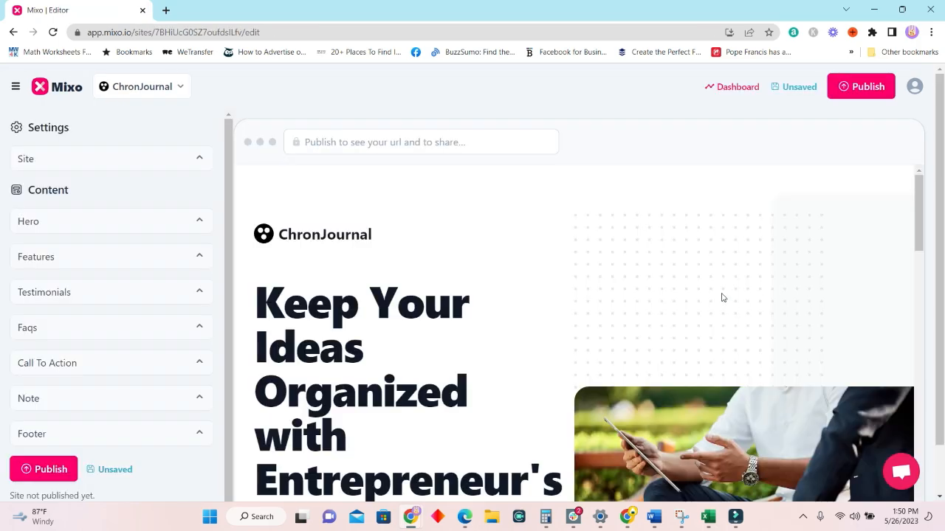
scroll(604, 275, down, 3)
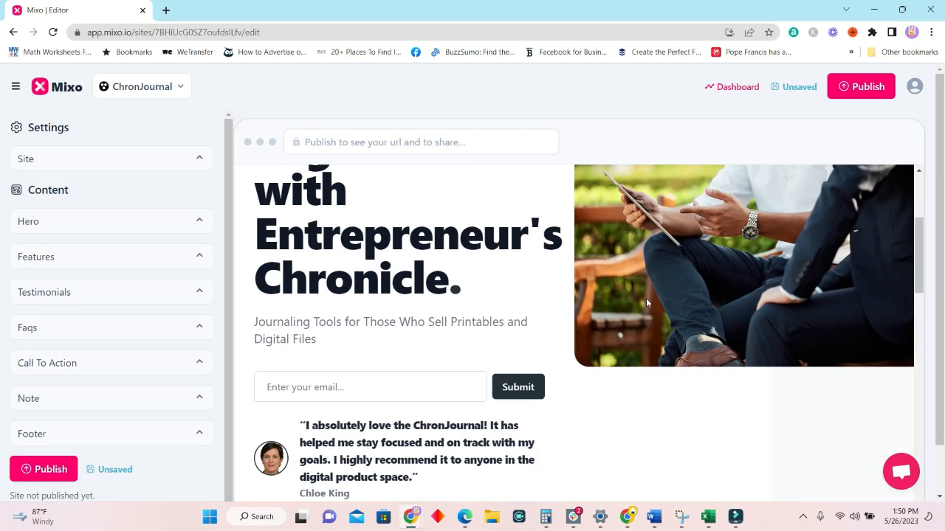
Examine the hero section of the page preview, including its headline, subtitle, email signup form and customer quote
scroll(635, 303, down, 2)
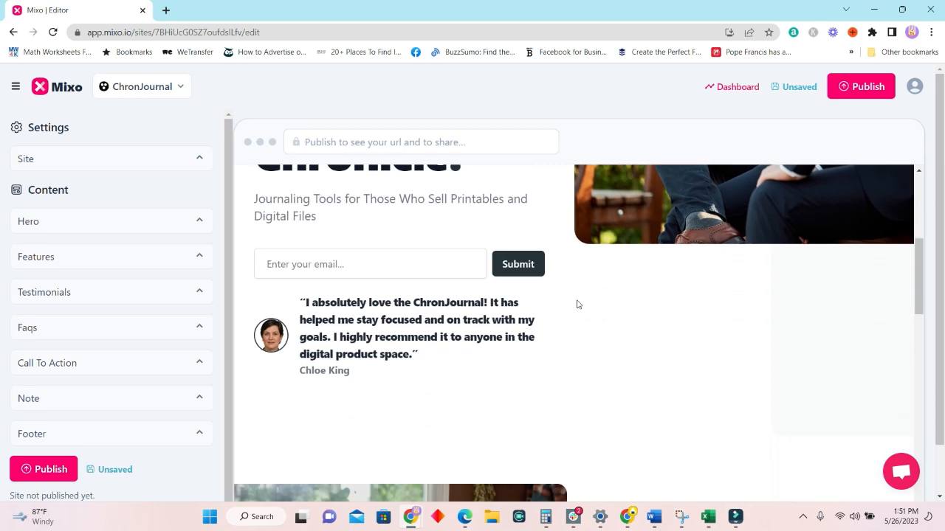
scroll(674, 354, up, 3)
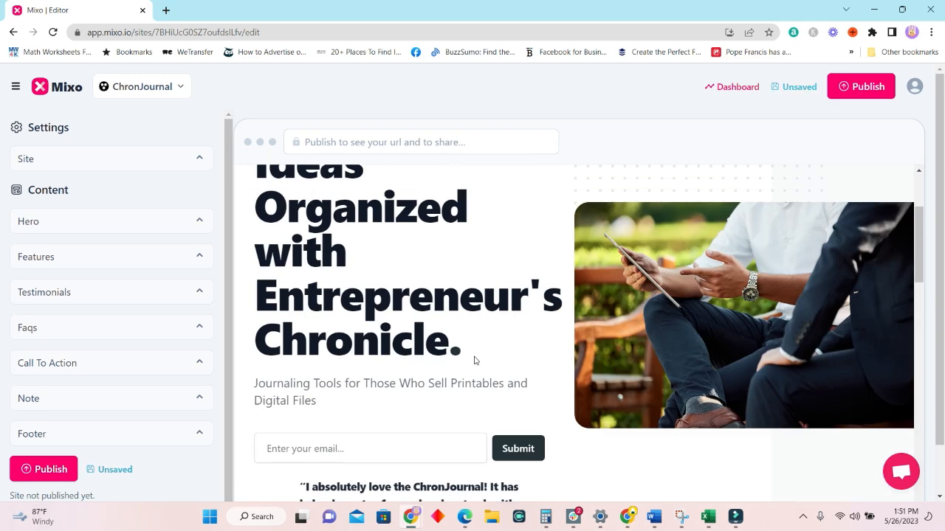
scroll(738, 317, up, 3)
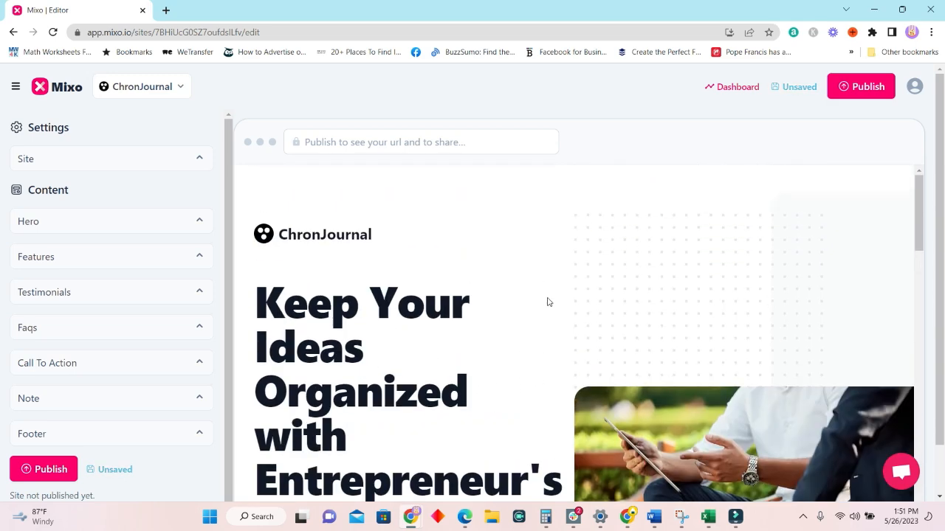
scroll(517, 288, down, 5)
scroll(472, 266, down, 2)
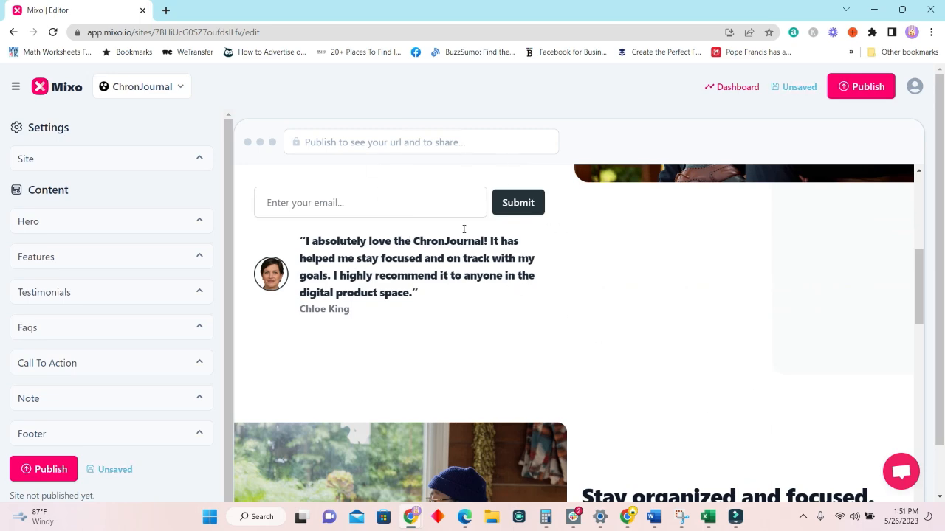
scroll(745, 280, up, 6)
scroll(794, 348, down, 2)
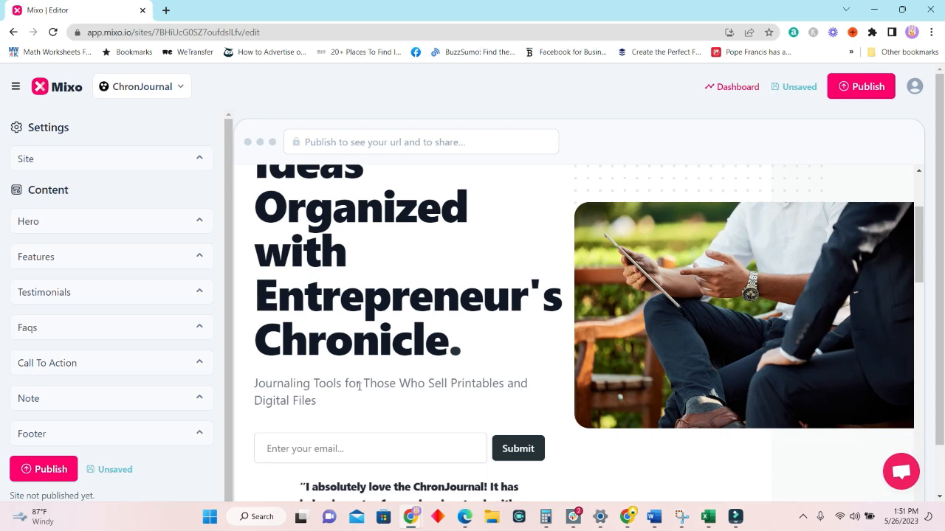
Review the rest of the page preview, from the feature blocks through the testimonial to the closing signup section
scroll(679, 281, down, 5)
scroll(713, 281, down, 2)
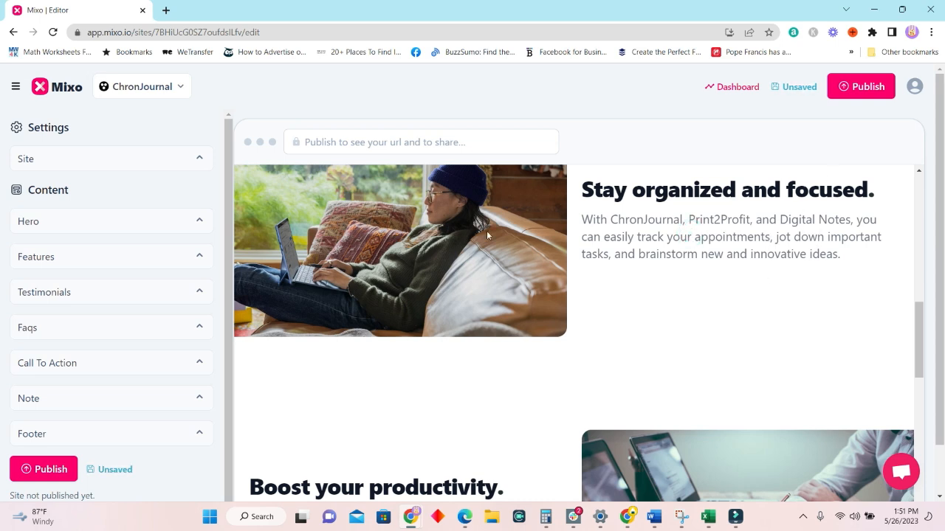
scroll(759, 375, down, 4)
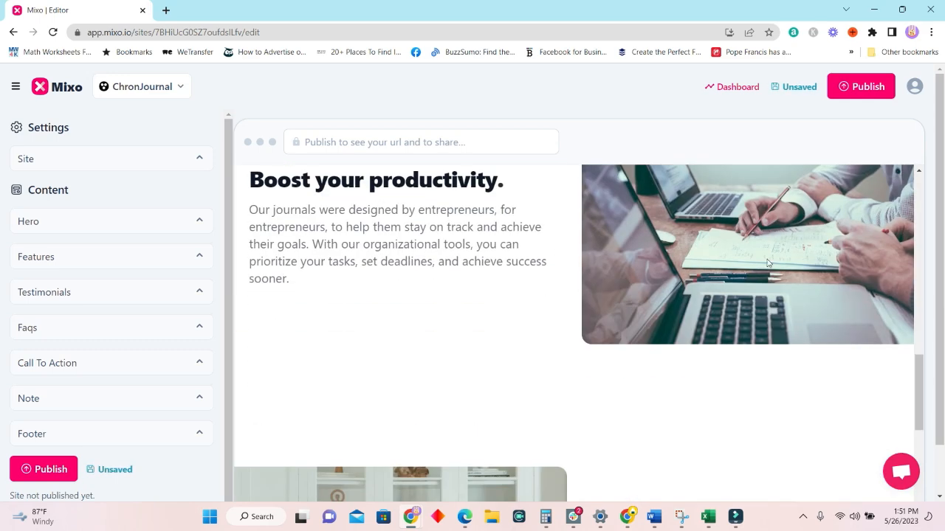
scroll(854, 308, down, 4)
scroll(872, 299, down, 4)
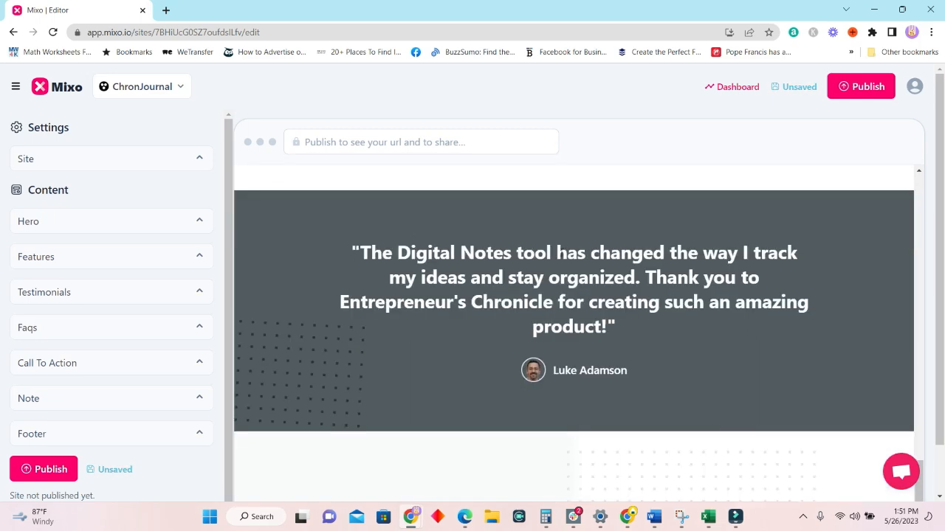
scroll(373, 188, down, 3)
scroll(516, 255, up, 2)
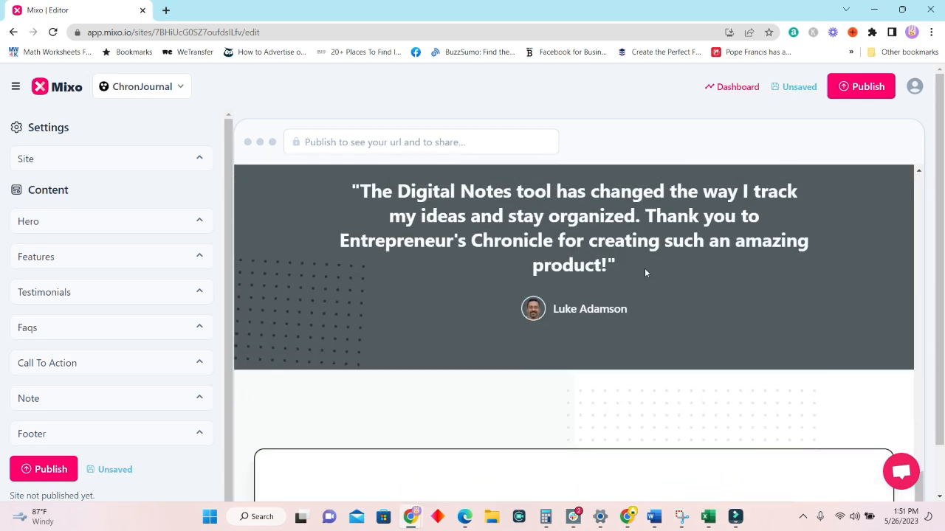
scroll(645, 270, down, 4)
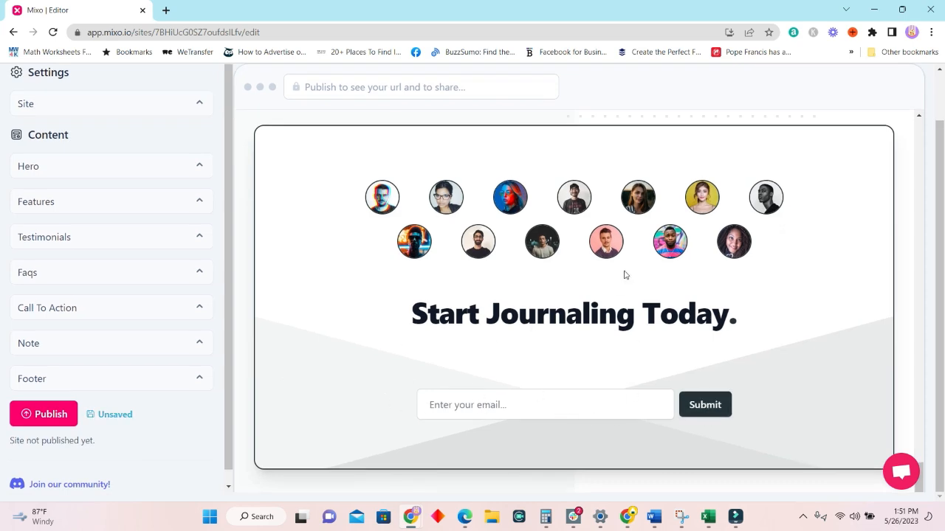
Look through the Footer content settings, including links, socials, signup form and metadata, and collapse them
click(97, 378)
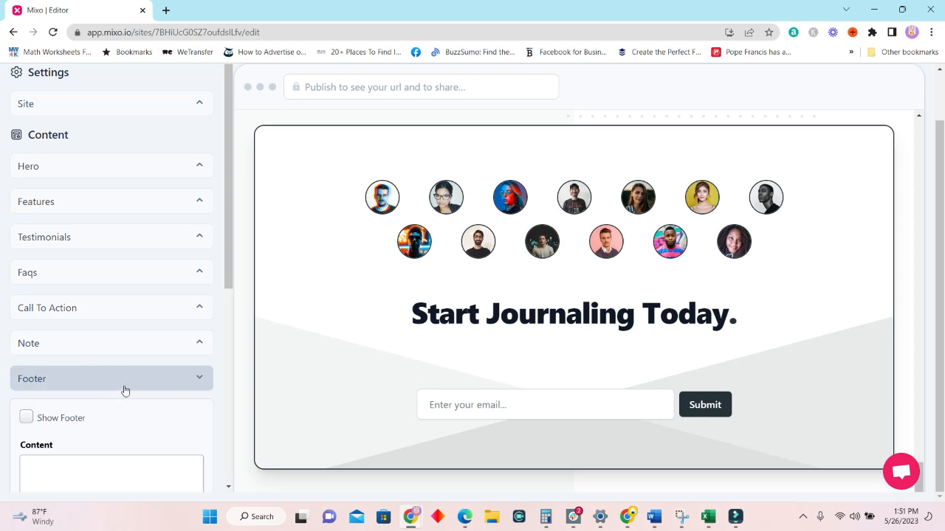
scroll(122, 389, down, 3)
scroll(125, 391, down, 3)
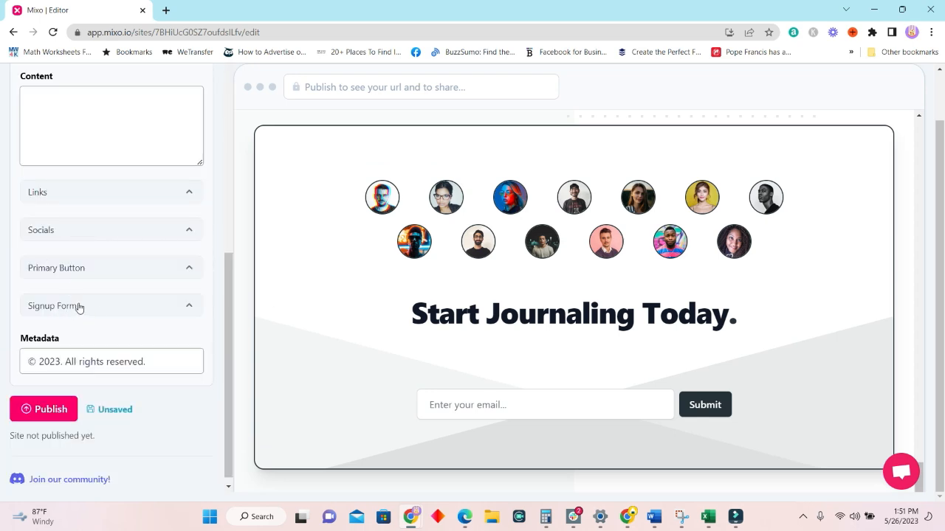
scroll(34, 268, up, 4)
click(34, 264)
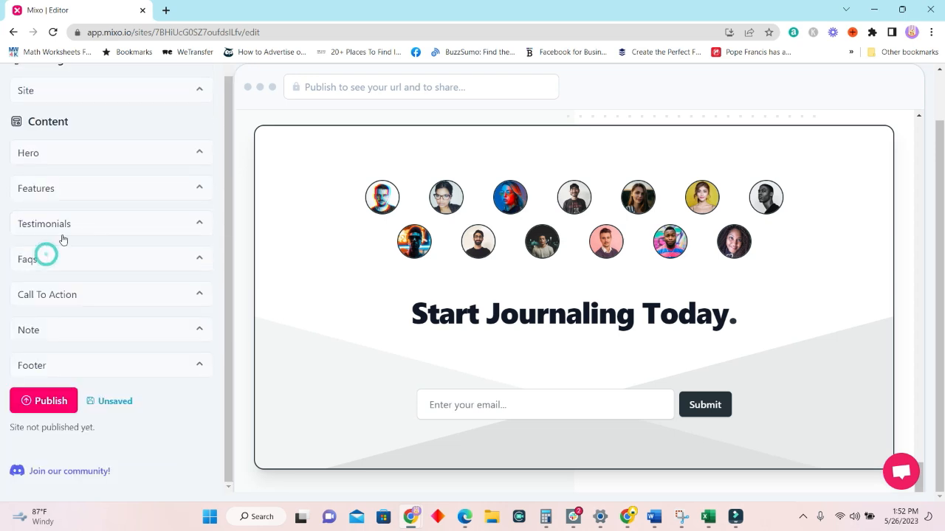
Inspect the Call To Action settings and the Faqs settings with their list of questions, collapsing each one
click(85, 298)
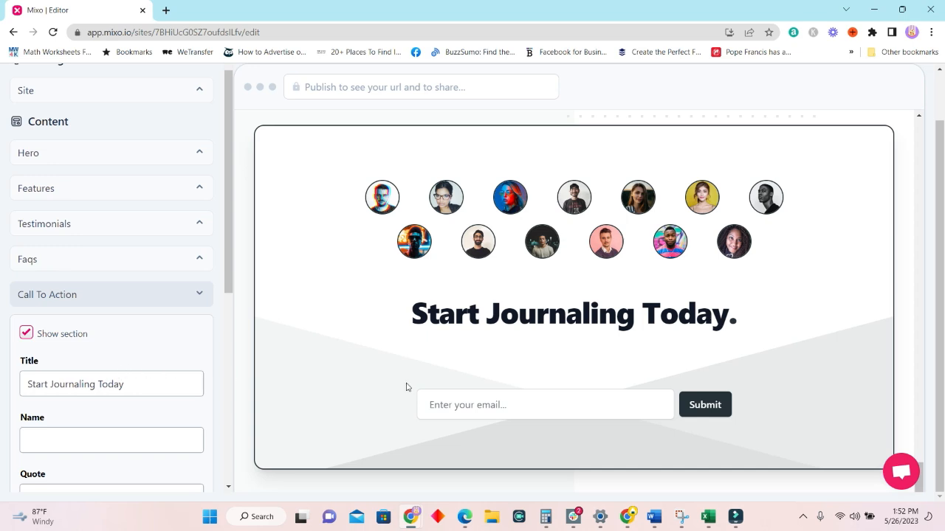
click(102, 293)
click(88, 260)
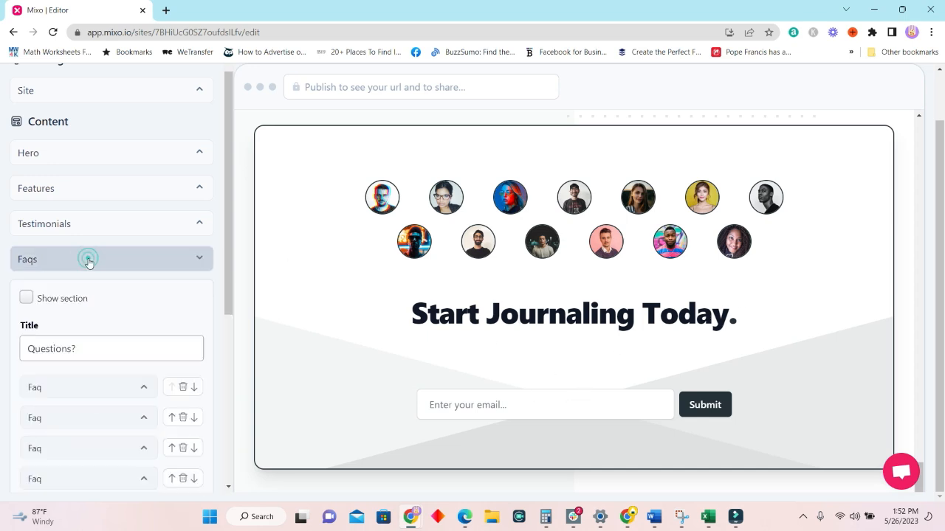
scroll(116, 415, down, 5)
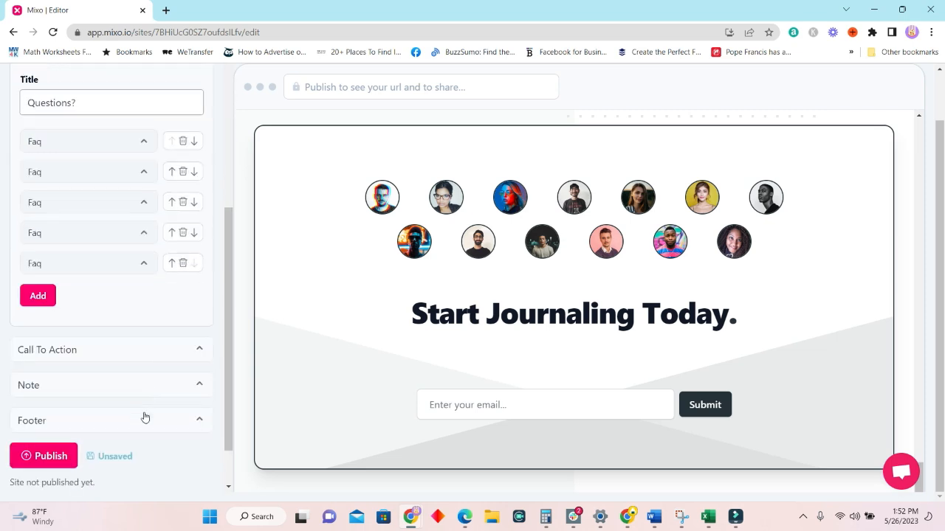
scroll(121, 327, up, 5)
click(81, 274)
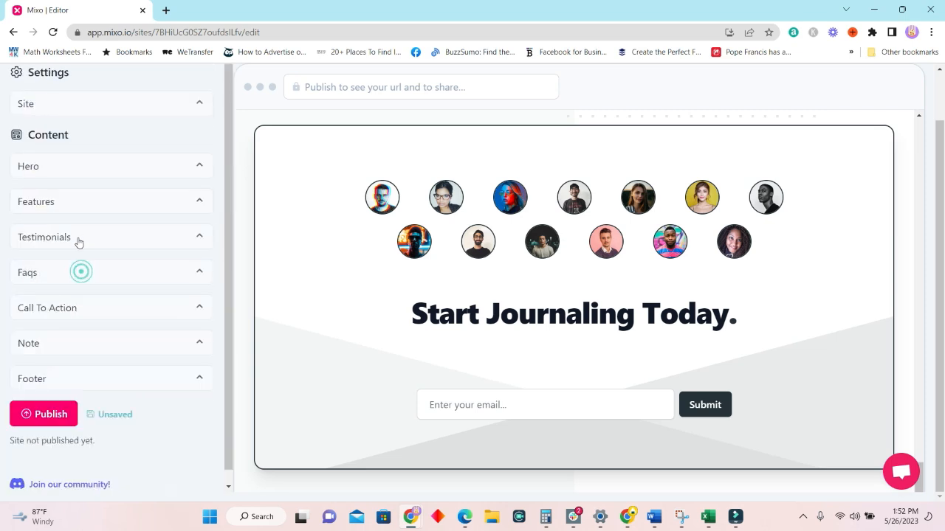
Review the Testimonials settings for name, label, text and image, comparing them with the testimonial in the page preview
click(83, 236)
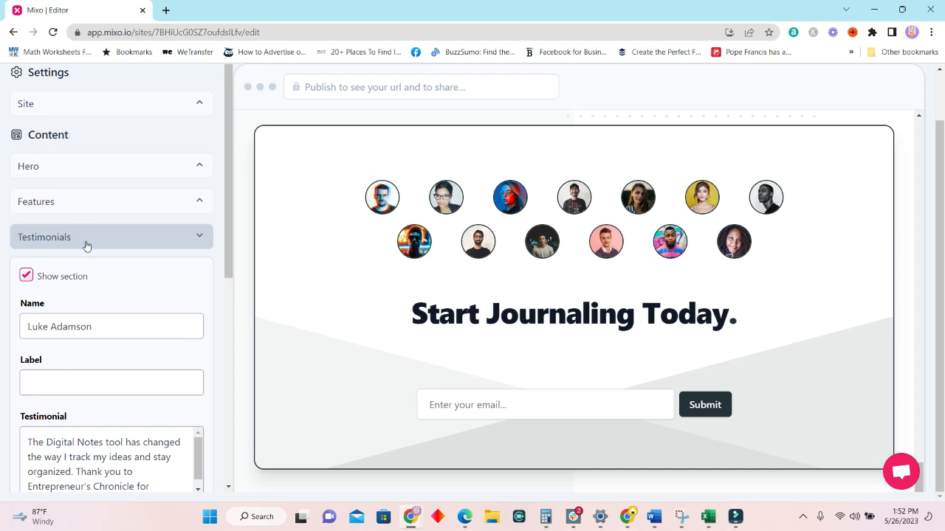
scroll(86, 246, down, 3)
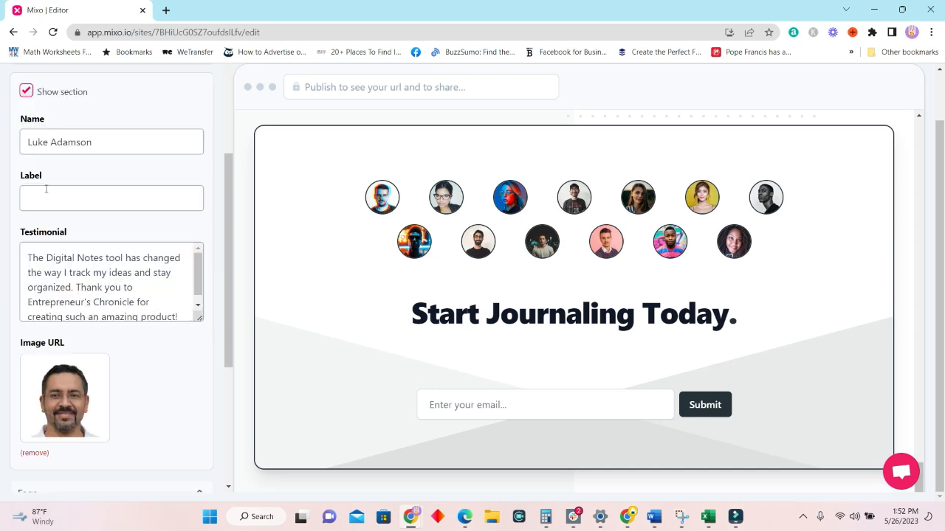
scroll(105, 316, down, 1)
scroll(145, 327, up, 3)
scroll(147, 327, down, 3)
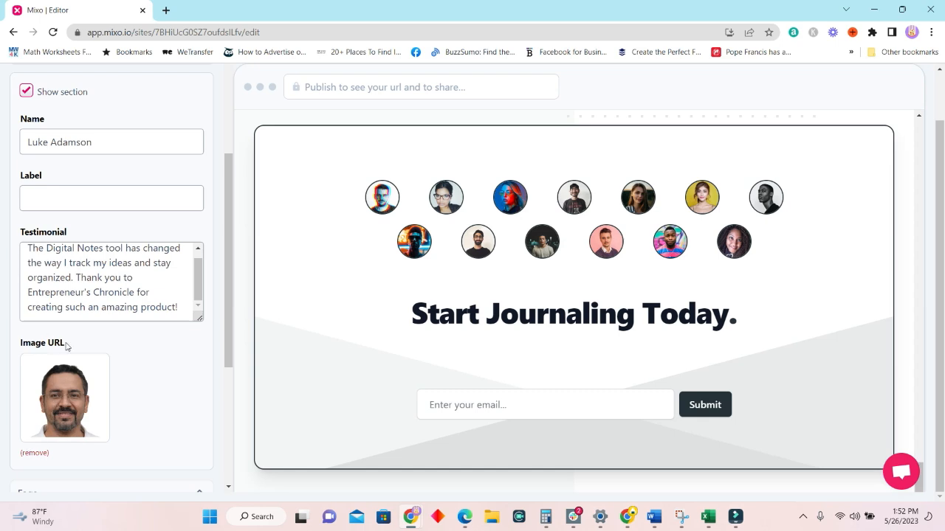
scroll(509, 293, up, 4)
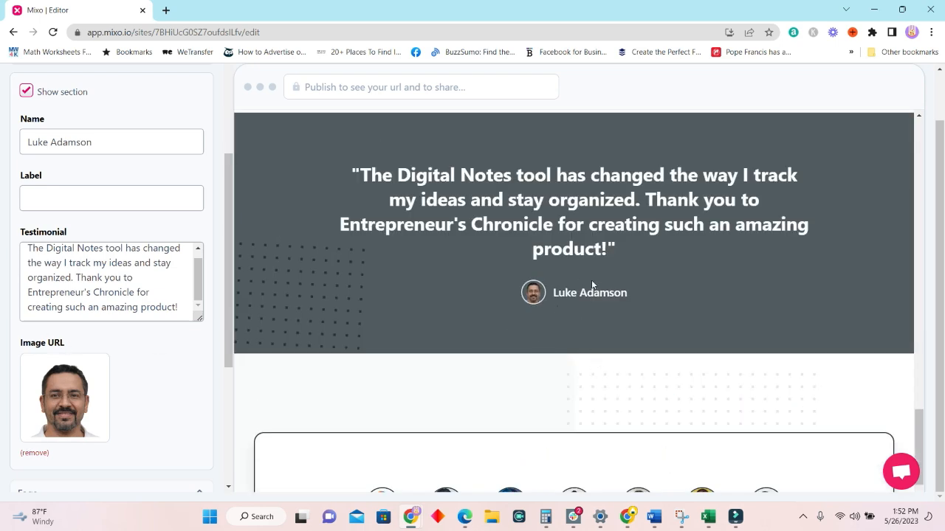
scroll(509, 276, up, 3)
scroll(59, 217, up, 2)
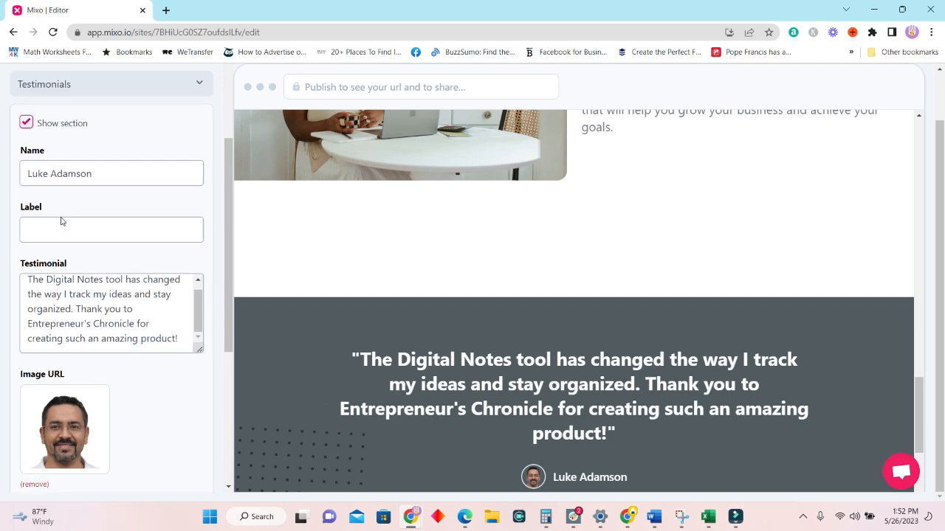
click(57, 178)
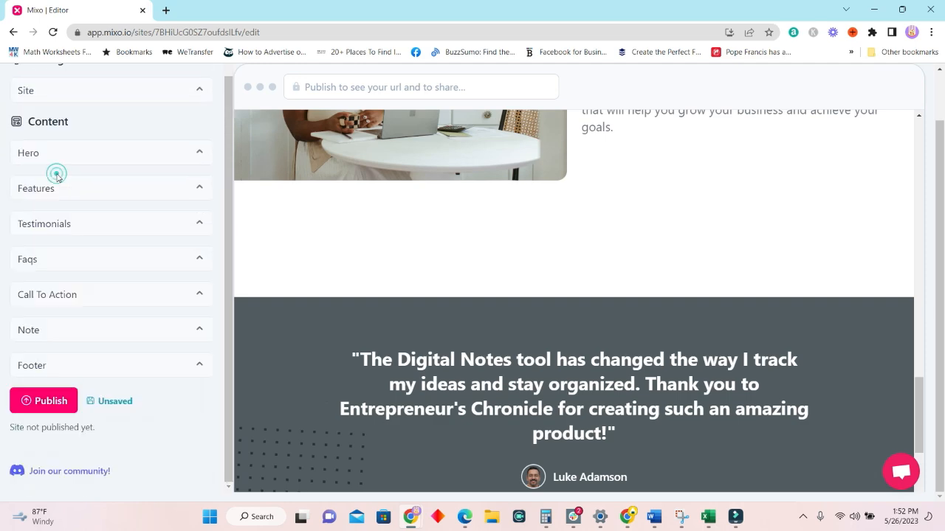
Examine the Features settings and the first feature's title, description and image options alongside the preview, and collapse the section
scroll(353, 319, up, 3)
scroll(103, 251, up, 1)
click(65, 205)
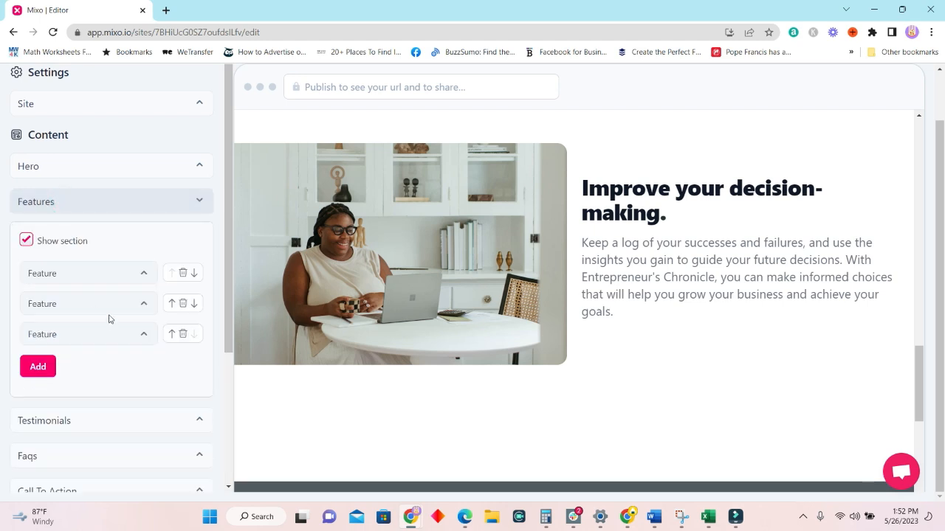
click(107, 275)
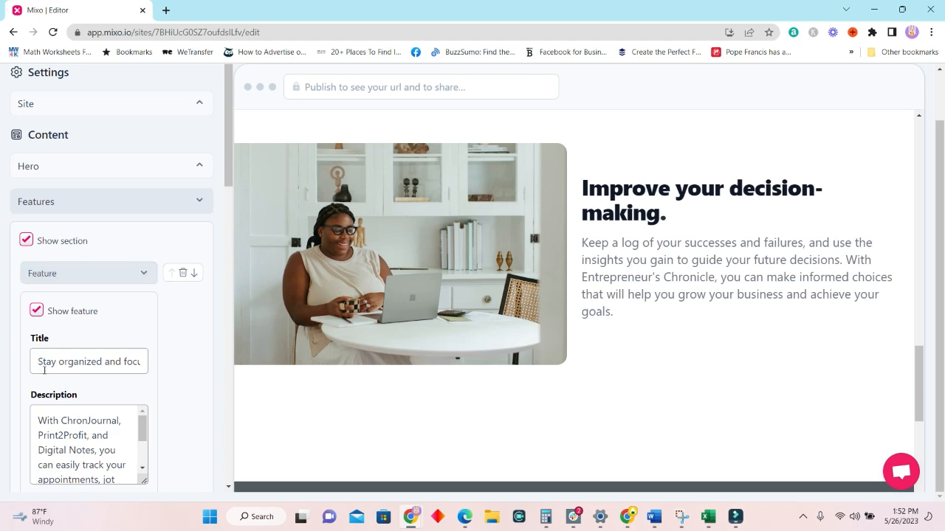
scroll(74, 392, down, 3)
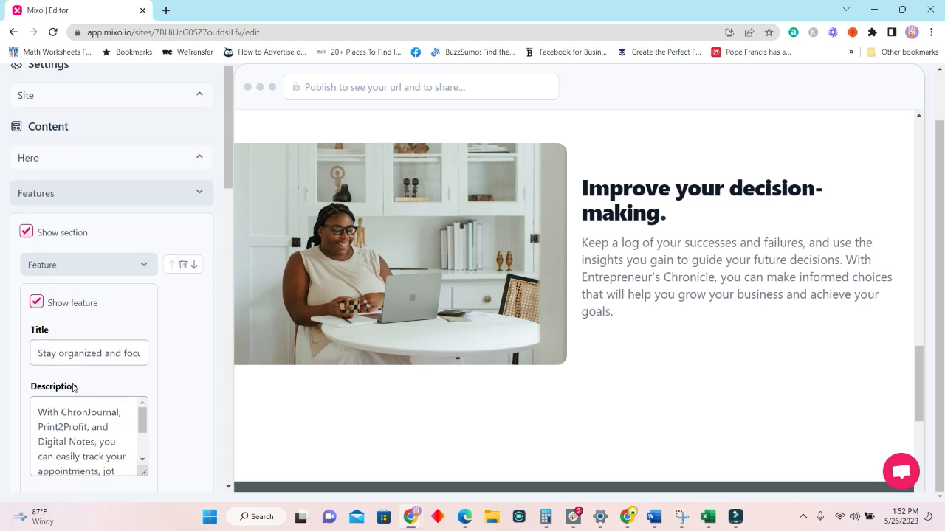
scroll(75, 323, up, 3)
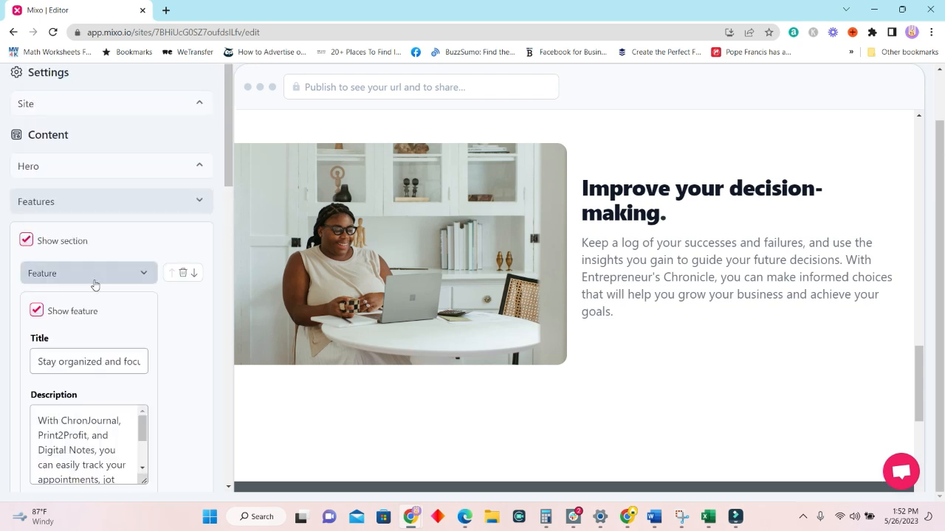
scroll(104, 445, down, 2)
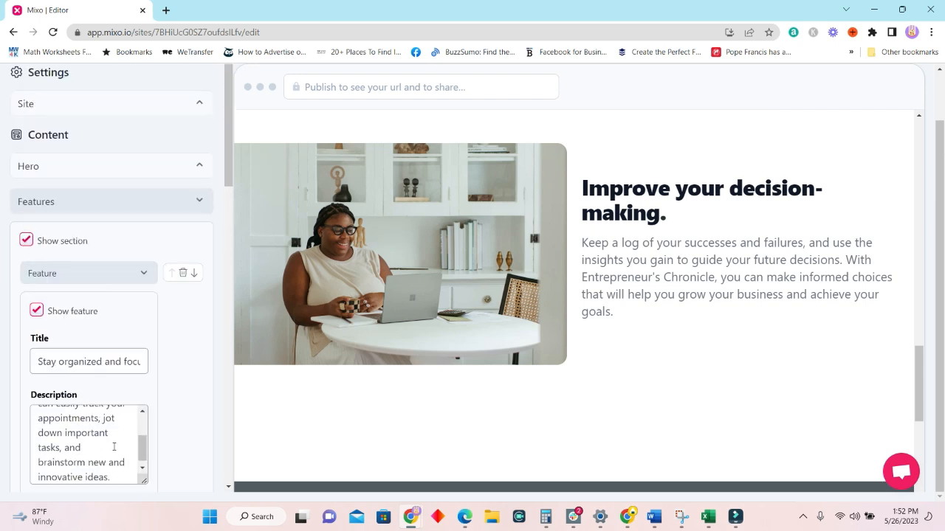
scroll(97, 442, down, 1)
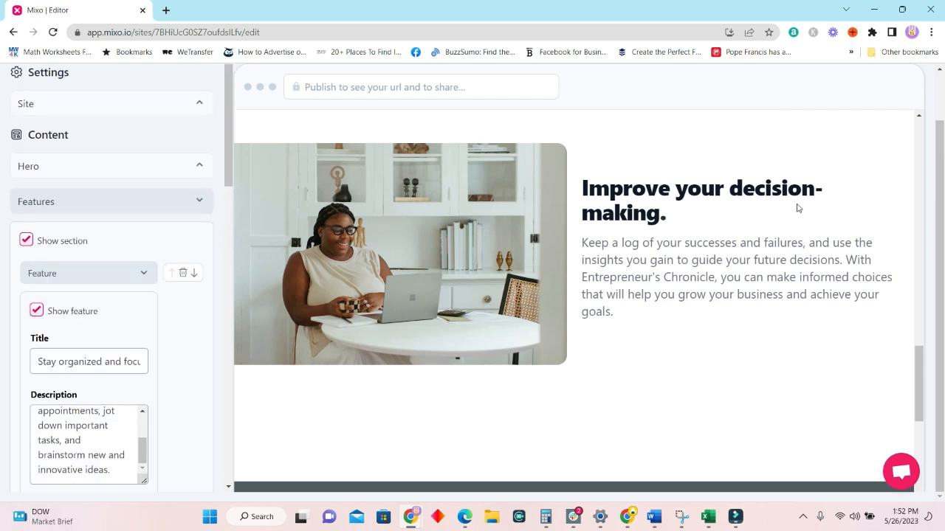
scroll(91, 397, down, 3)
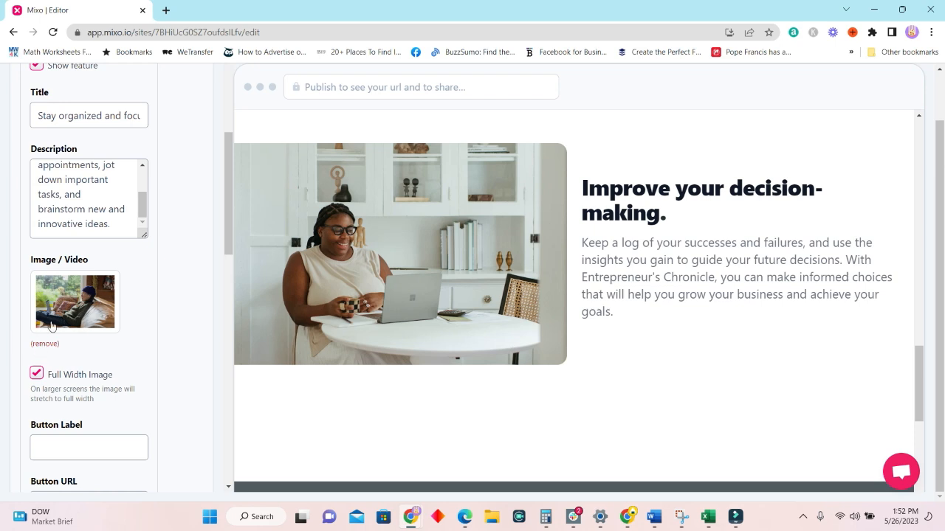
click(66, 194)
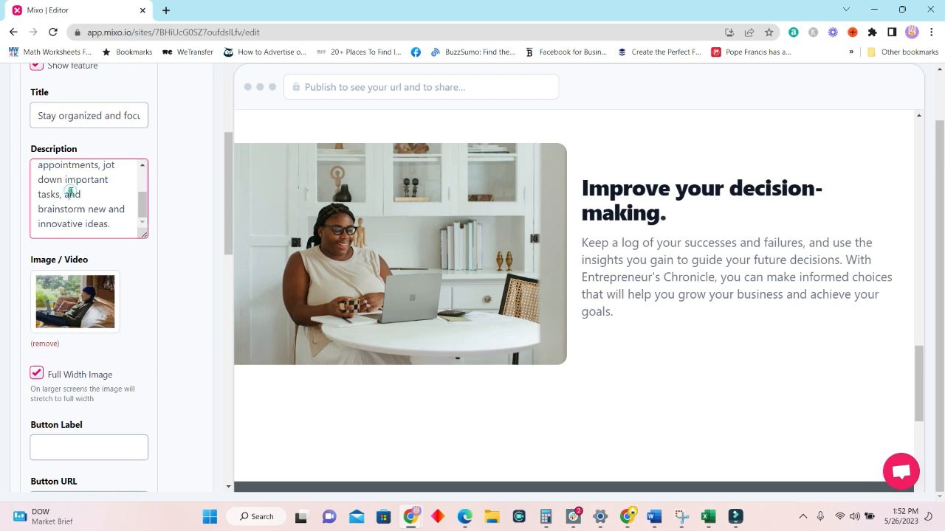
scroll(103, 275, up, 3)
click(30, 201)
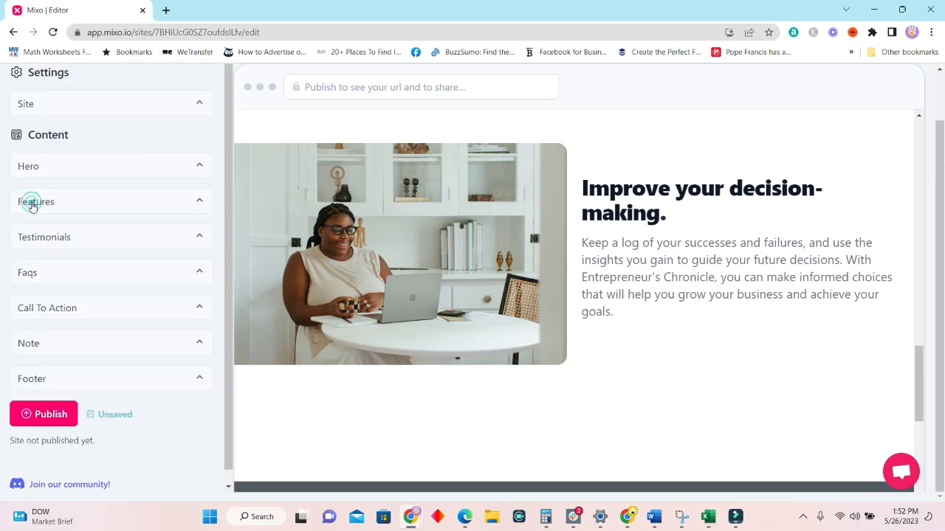
Compare the Hero title and subtitle settings with the page preview and expand the section's primary button options
click(109, 164)
scroll(529, 249, up, 10)
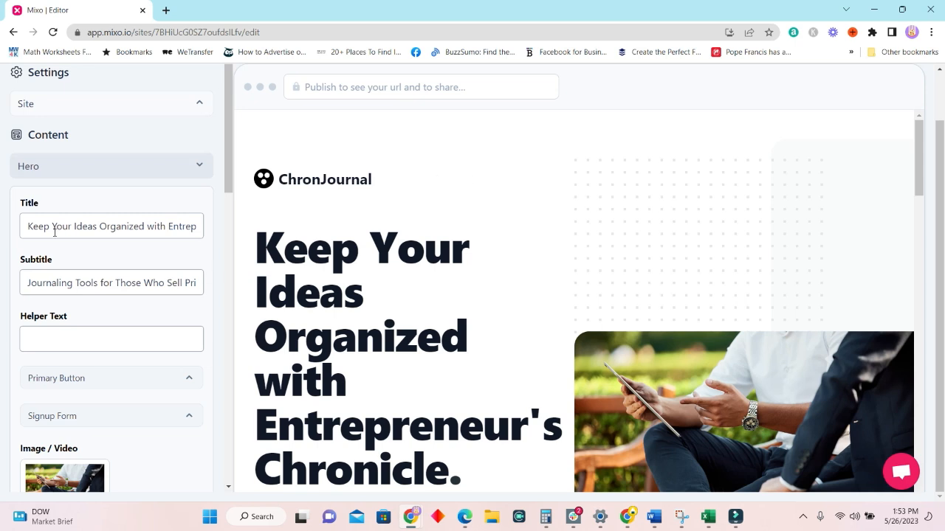
scroll(429, 338, down, 2)
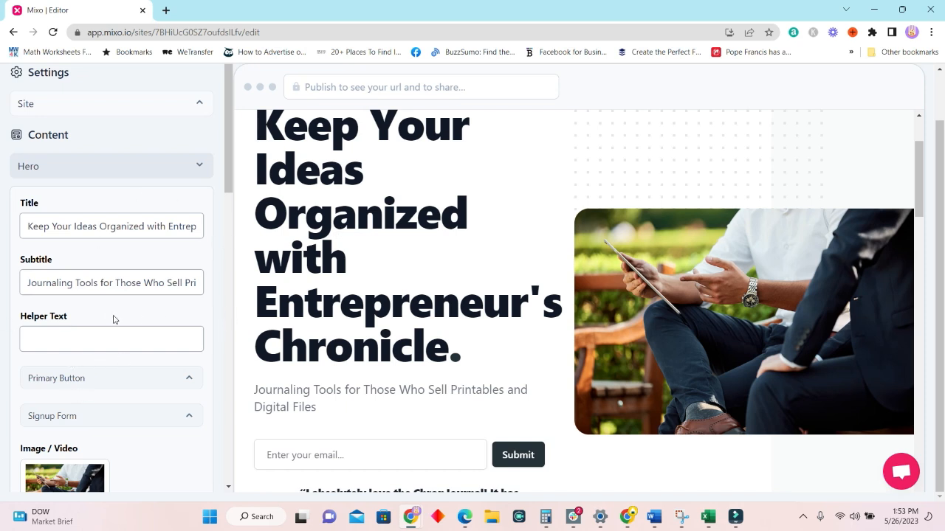
scroll(137, 331, down, 2)
click(97, 256)
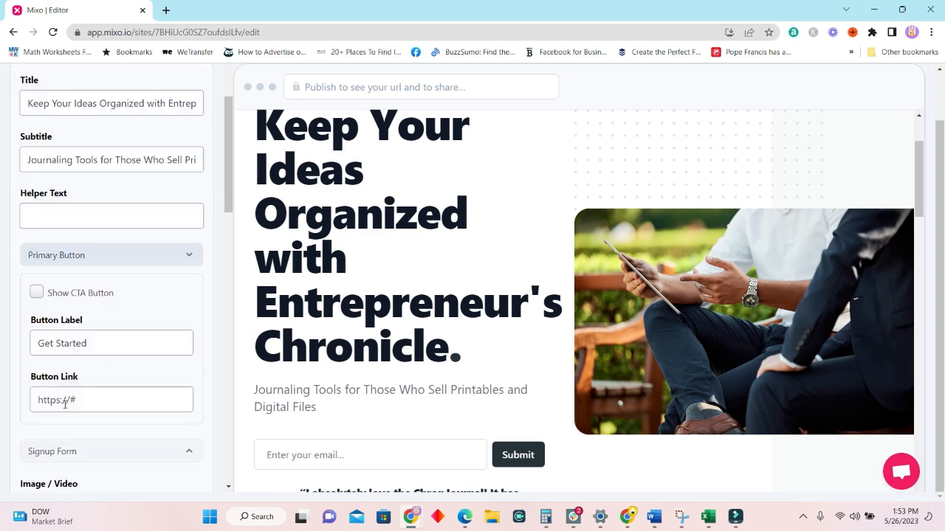
Compare the Hero's primary button settings with the page preview and expand the Signup Form options
scroll(181, 374, down, 1)
scroll(564, 399, down, 4)
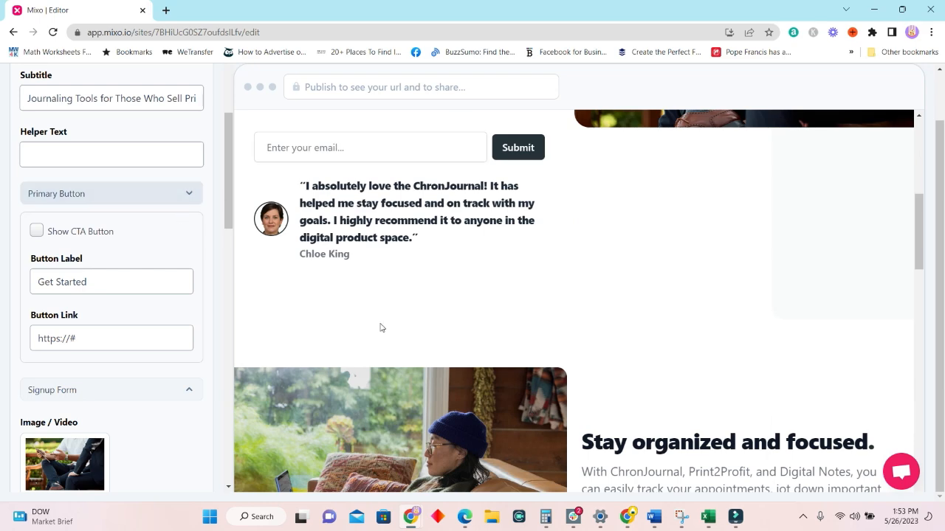
scroll(443, 307, up, 3)
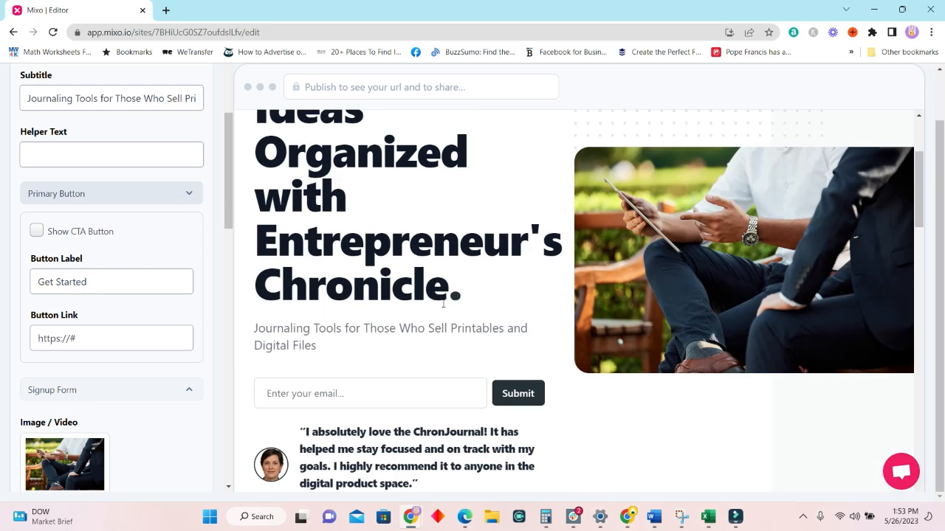
scroll(126, 345, down, 2)
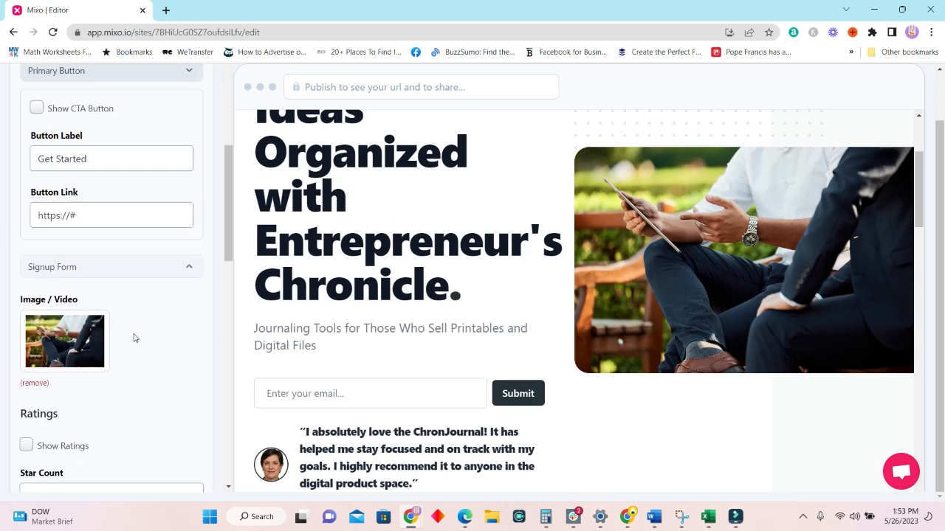
click(123, 266)
scroll(138, 307, down, 2)
Examine the Hero section's headline, image, email signup form and testimonial in the page preview
scroll(639, 398, up, 4)
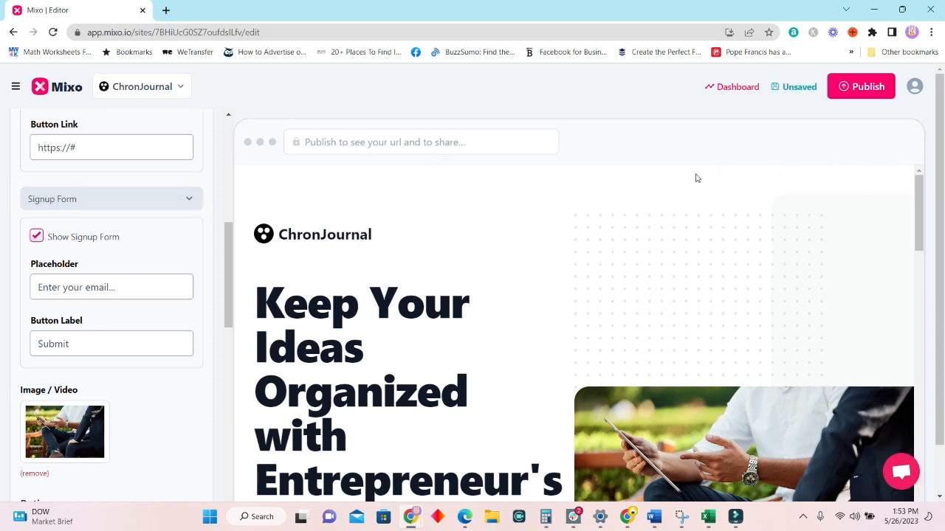
scroll(777, 297, down, 2)
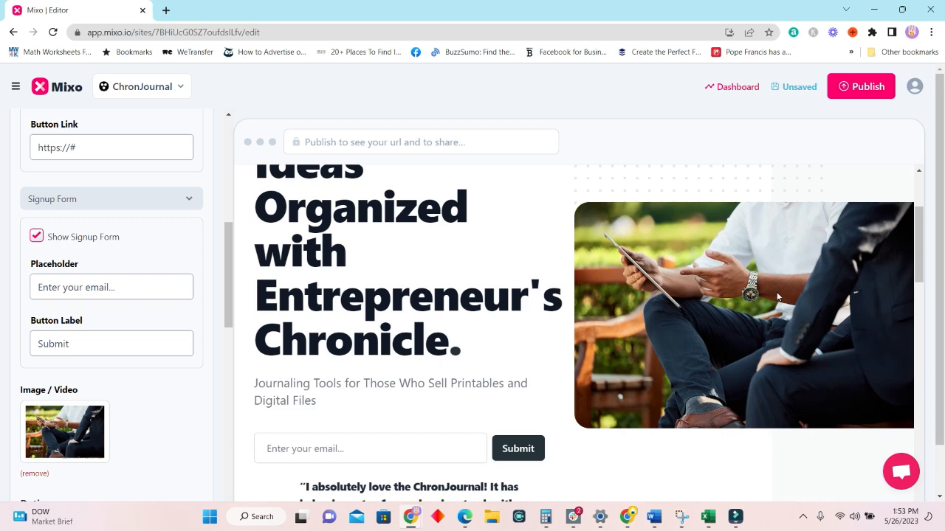
scroll(776, 296, down, 4)
scroll(713, 331, up, 3)
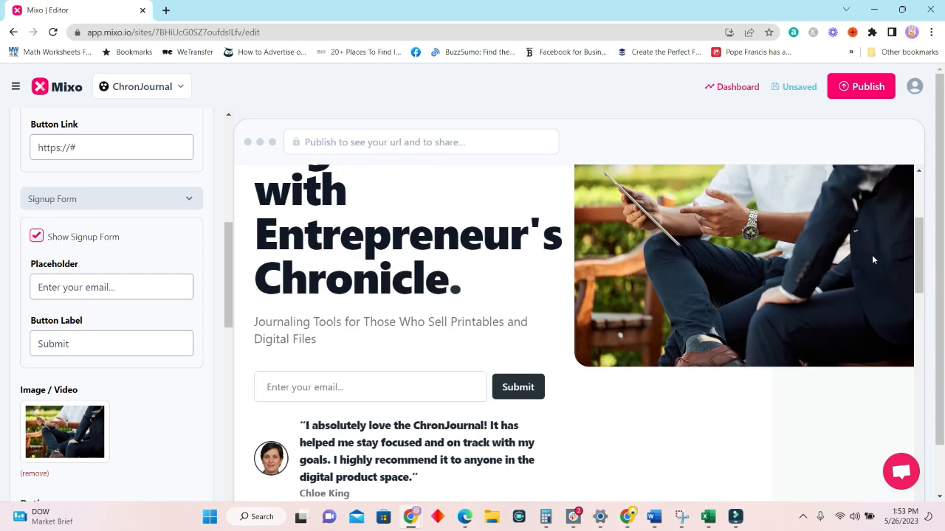
scroll(865, 300, up, 2)
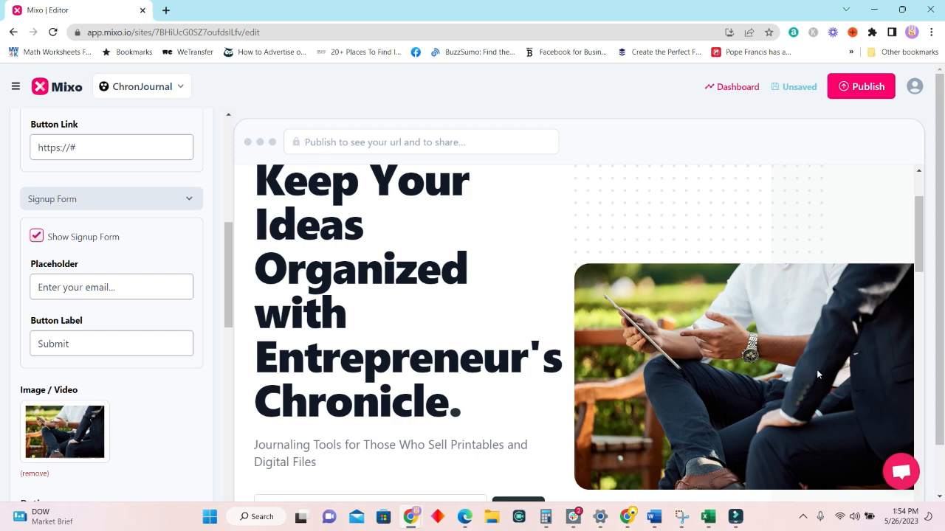
Review the rest of the page preview, from the feature sections through the testimonial to the closing Start Journaling Today signup block
scroll(817, 369, down, 3)
scroll(612, 344, down, 2)
scroll(704, 278, down, 6)
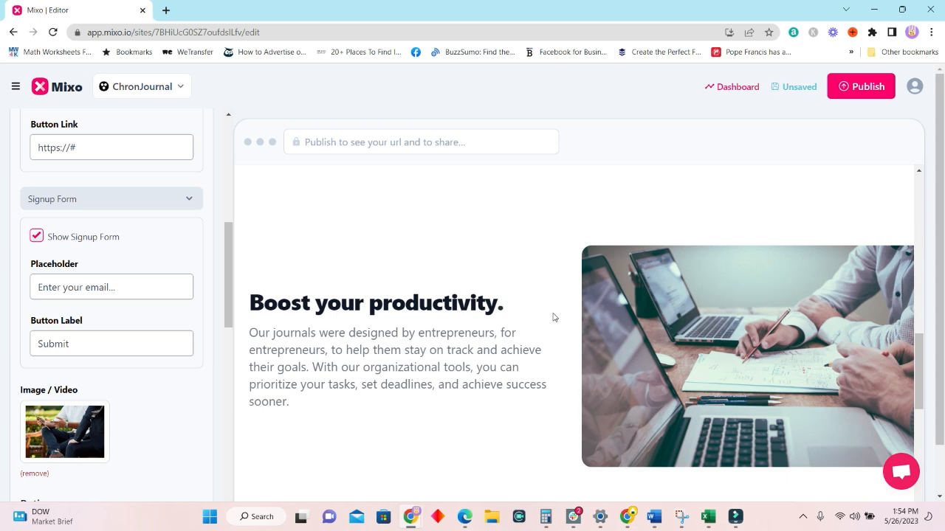
scroll(480, 278, down, 4)
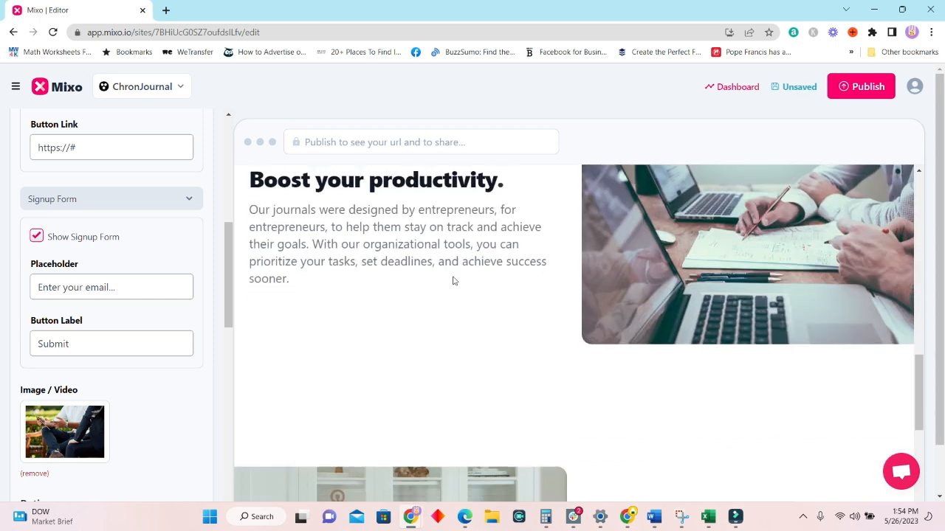
scroll(434, 311, down, 4)
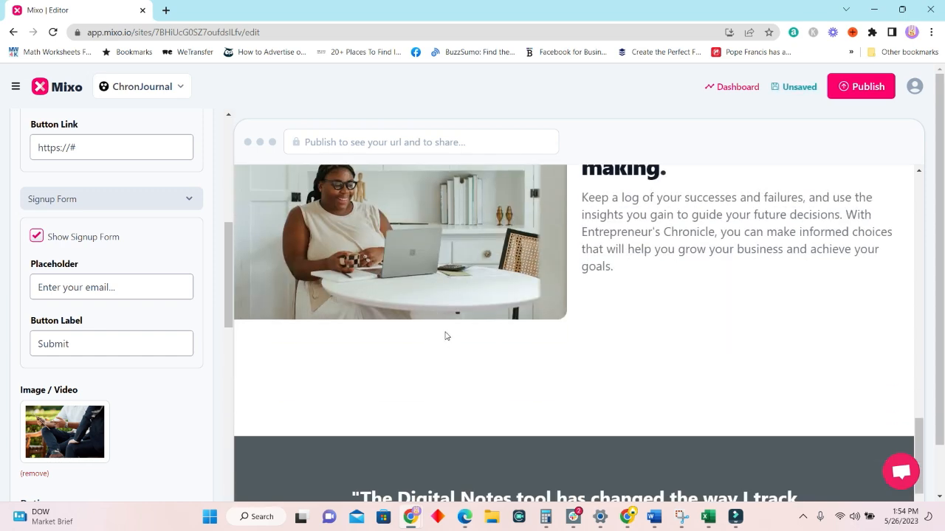
scroll(444, 338, down, 1)
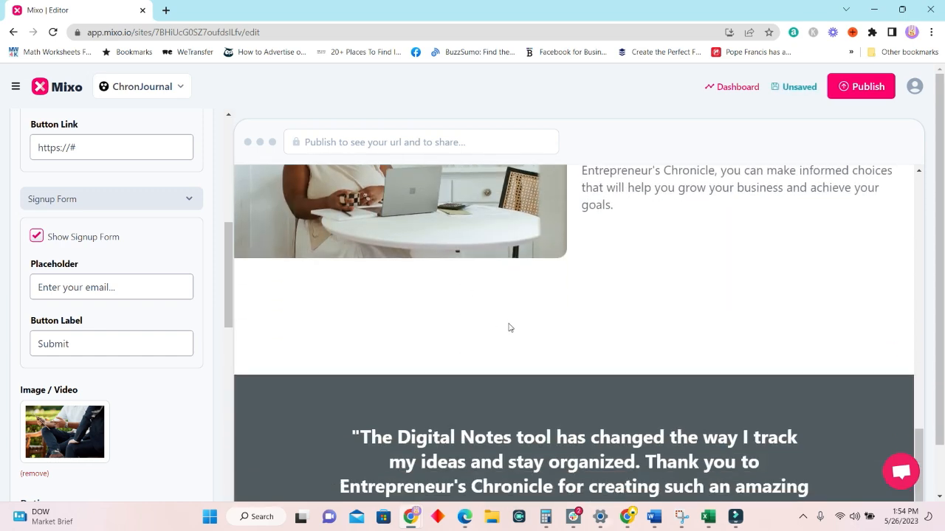
scroll(428, 381, down, 3)
scroll(436, 359, down, 4)
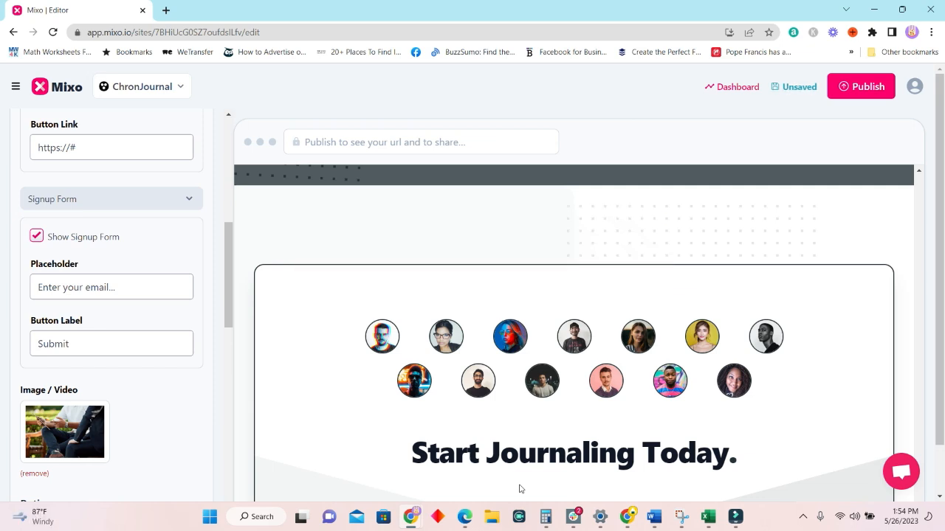
scroll(461, 294, down, 2)
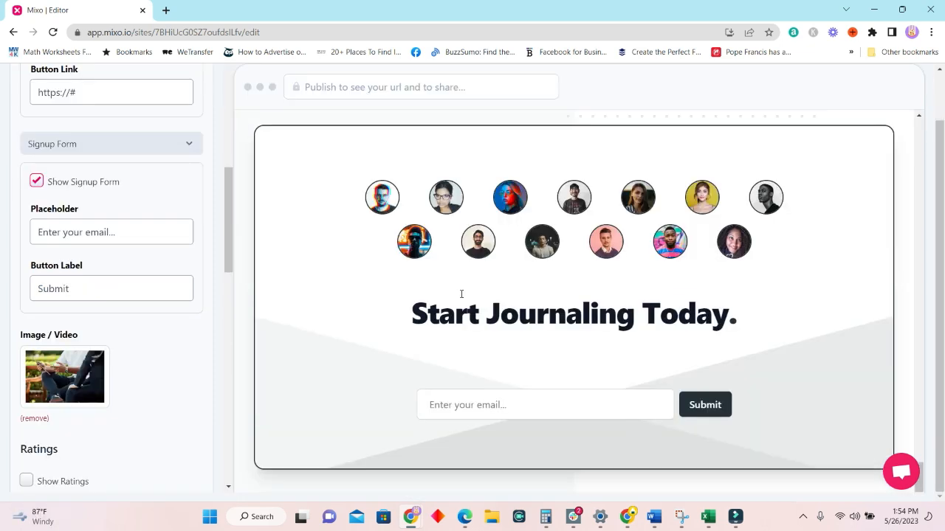
Look back over the generated landing page from the closing signup block up to the ChronJournal header
scroll(453, 174, up, 10)
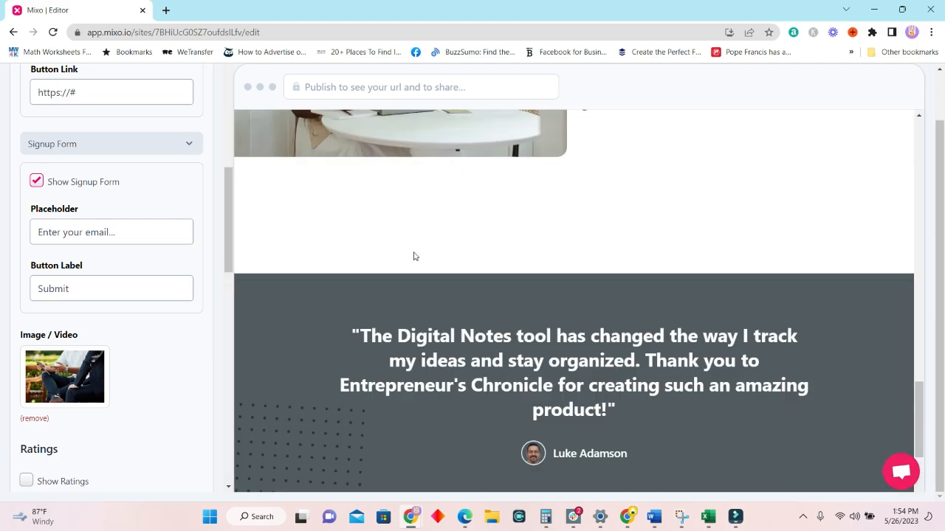
scroll(465, 262, up, 4)
scroll(590, 336, up, 4)
scroll(572, 347, up, 3)
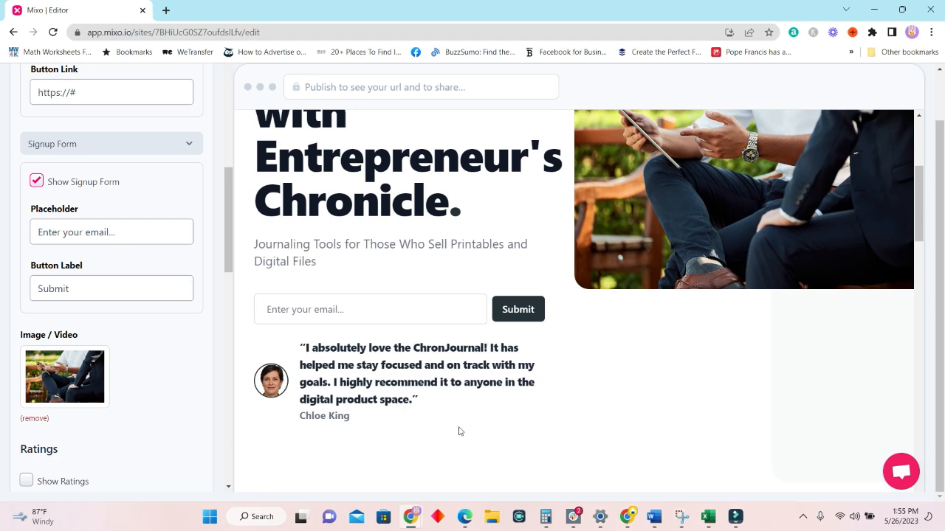
scroll(666, 312, up, 3)
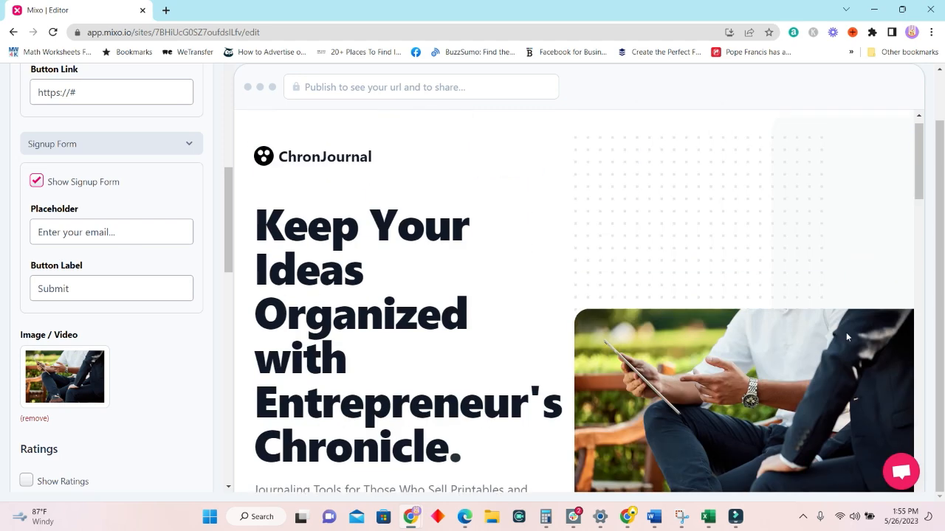
scroll(600, 332, up, 1)
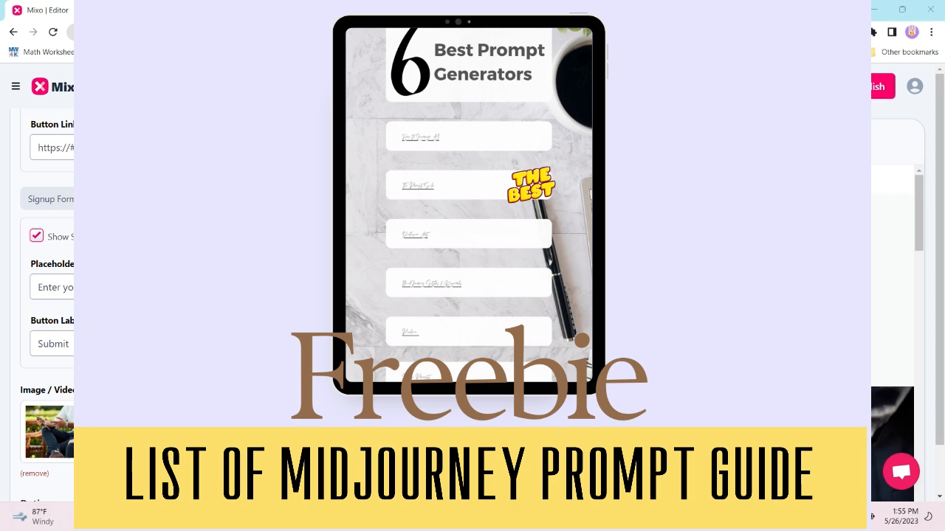
right_click(793, 484)
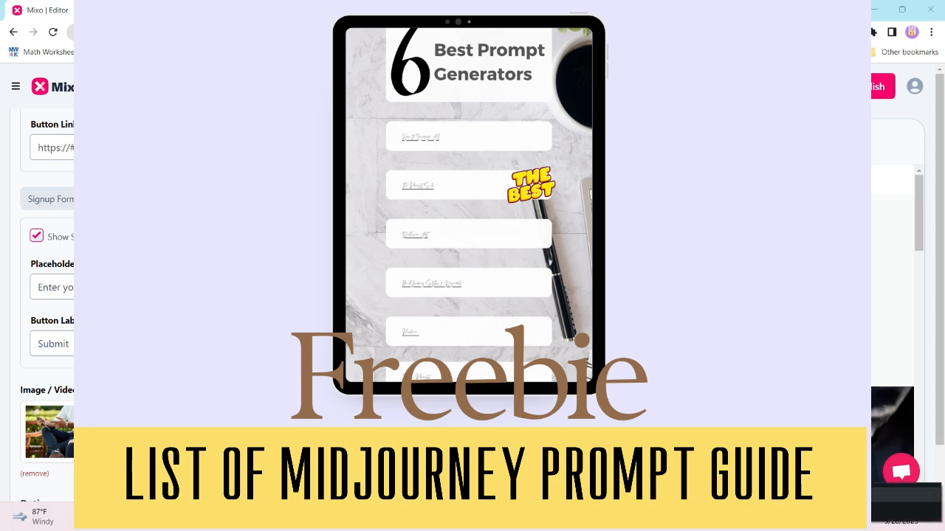